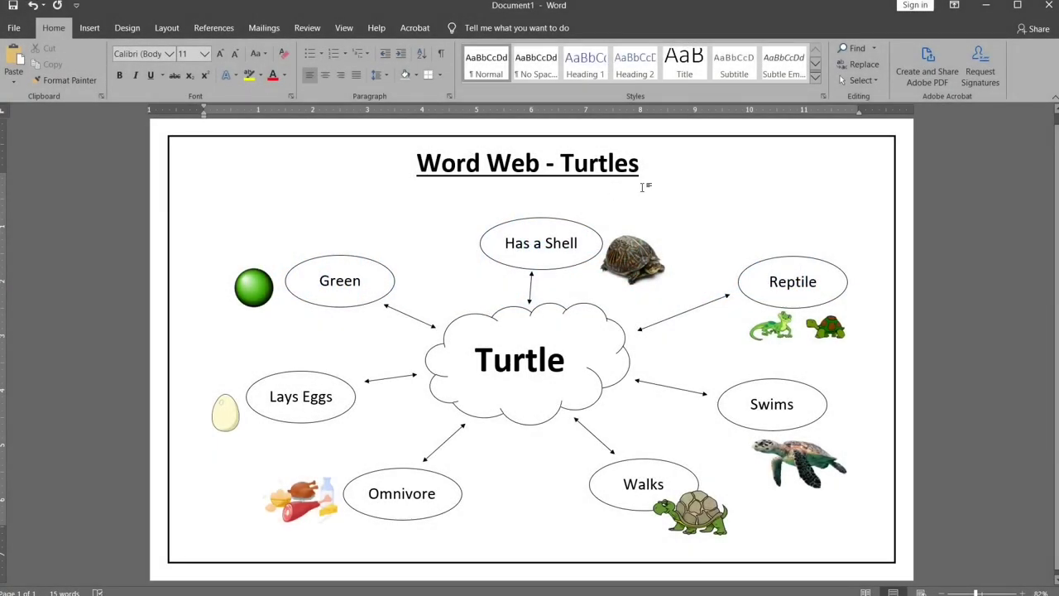
- Examine the finished turtle word web, including its labelled ovals, central cloud, connecting arrows and pictures
click(594, 172)
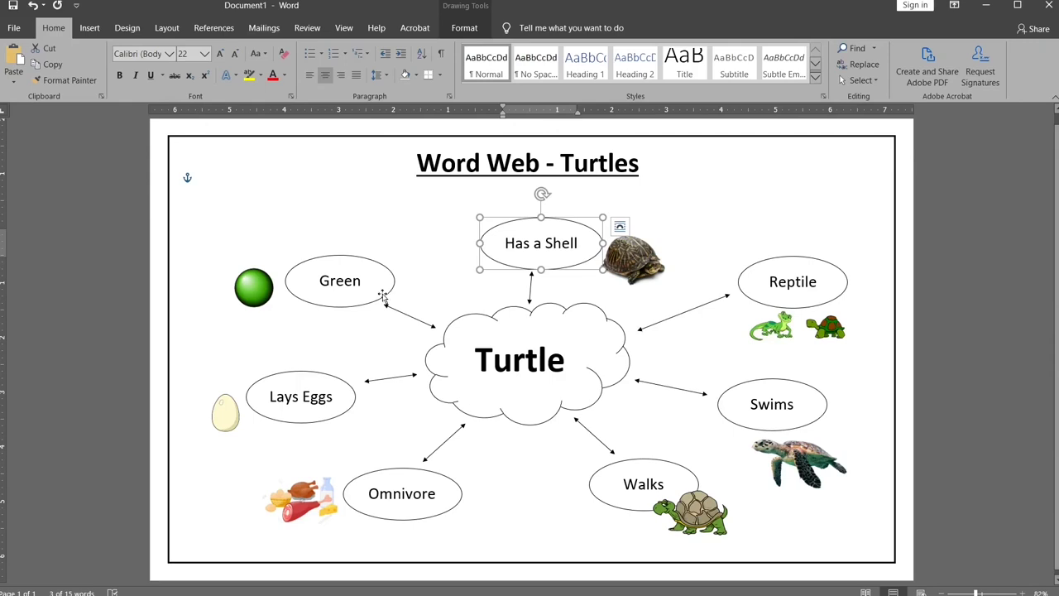
click(383, 296)
click(315, 397)
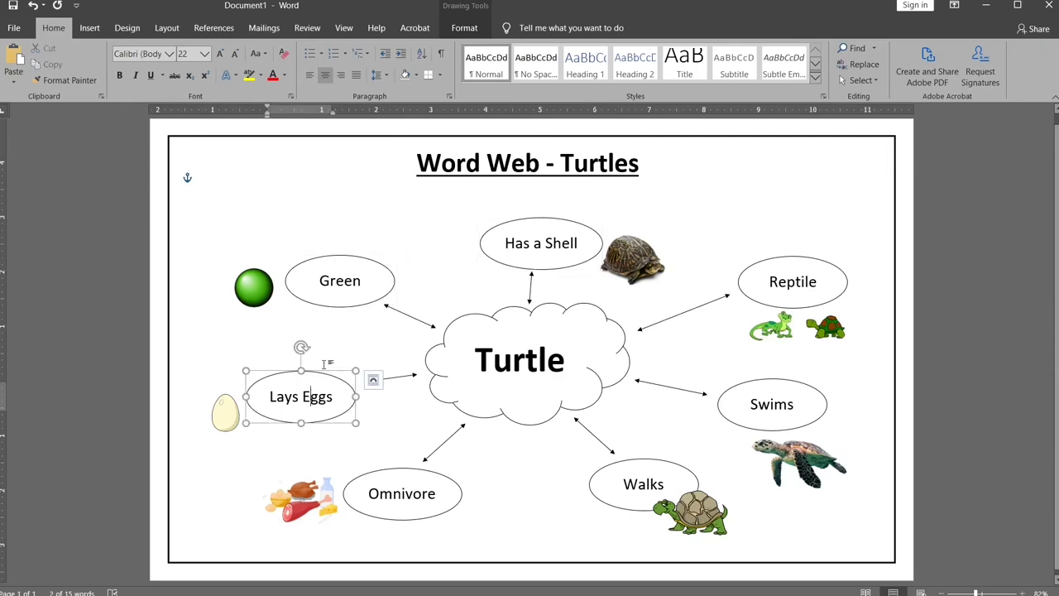
click(258, 291)
click(470, 307)
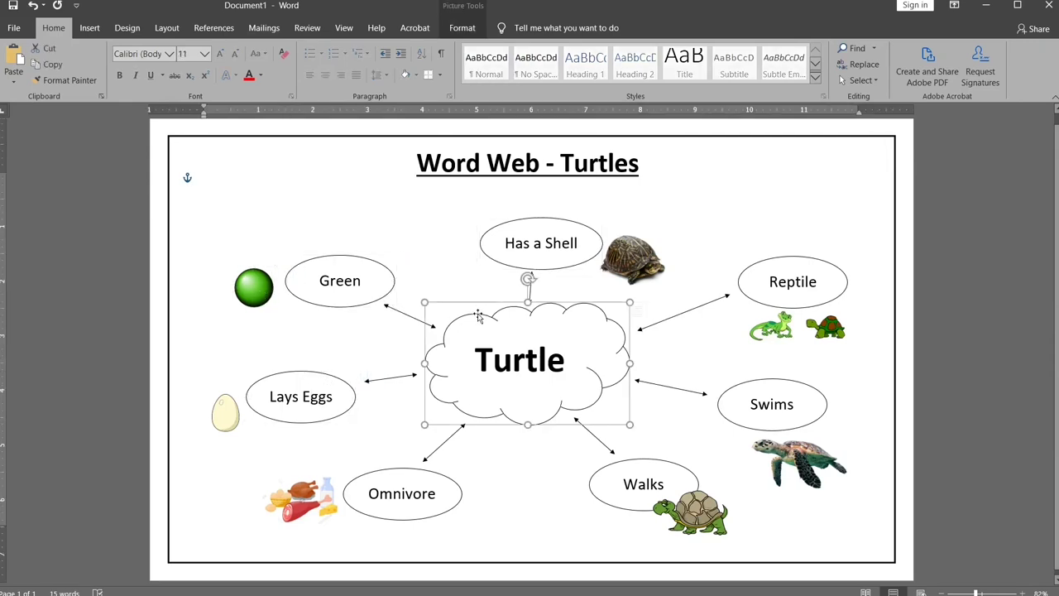
click(412, 317)
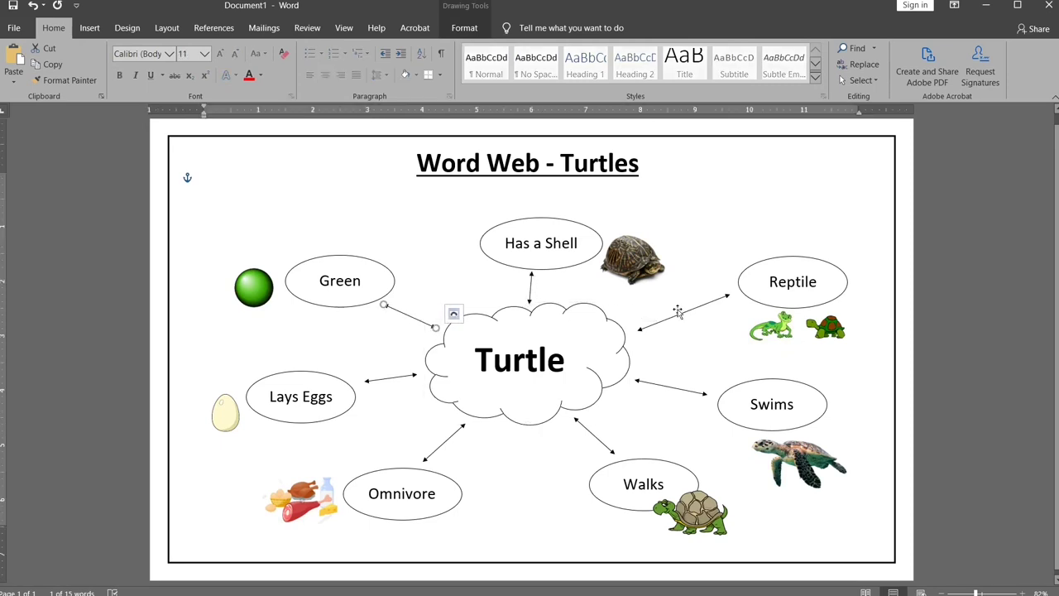
click(826, 329)
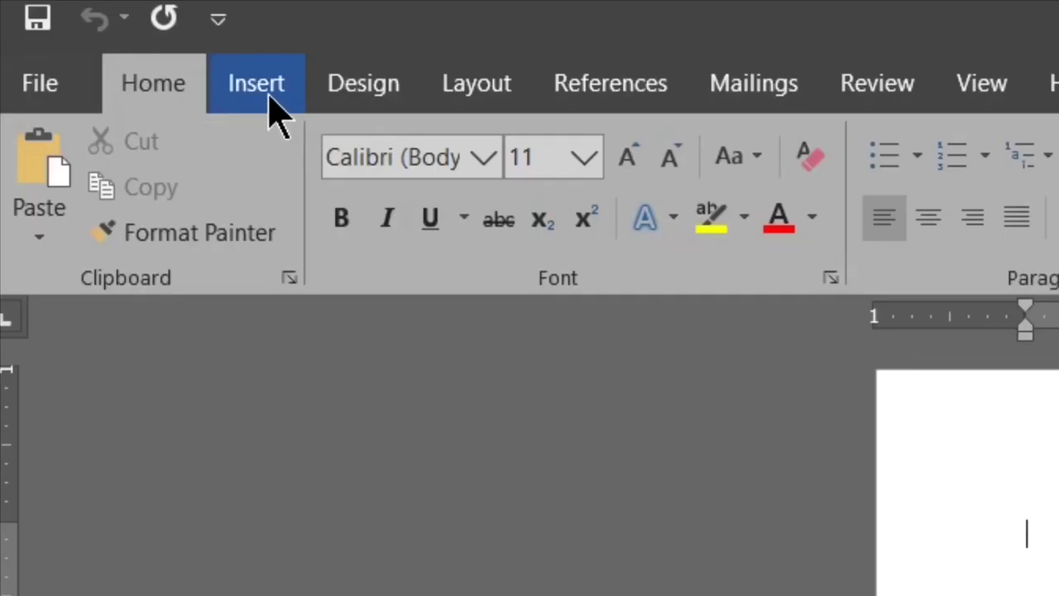
- Set the blank document's page to landscape orientation and Legal size, 8.5" x 14"
click(453, 107)
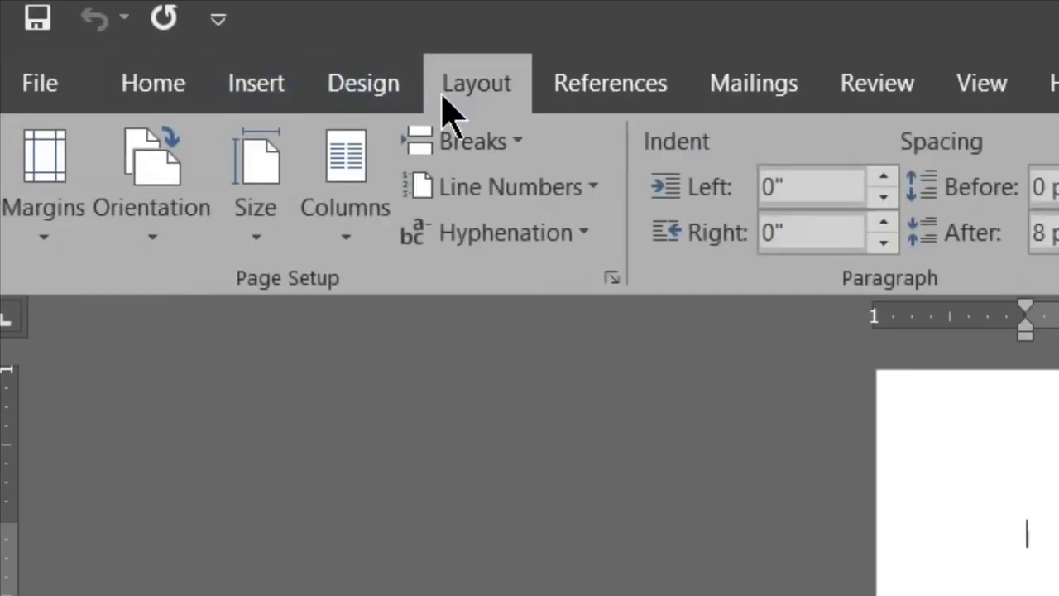
click(152, 182)
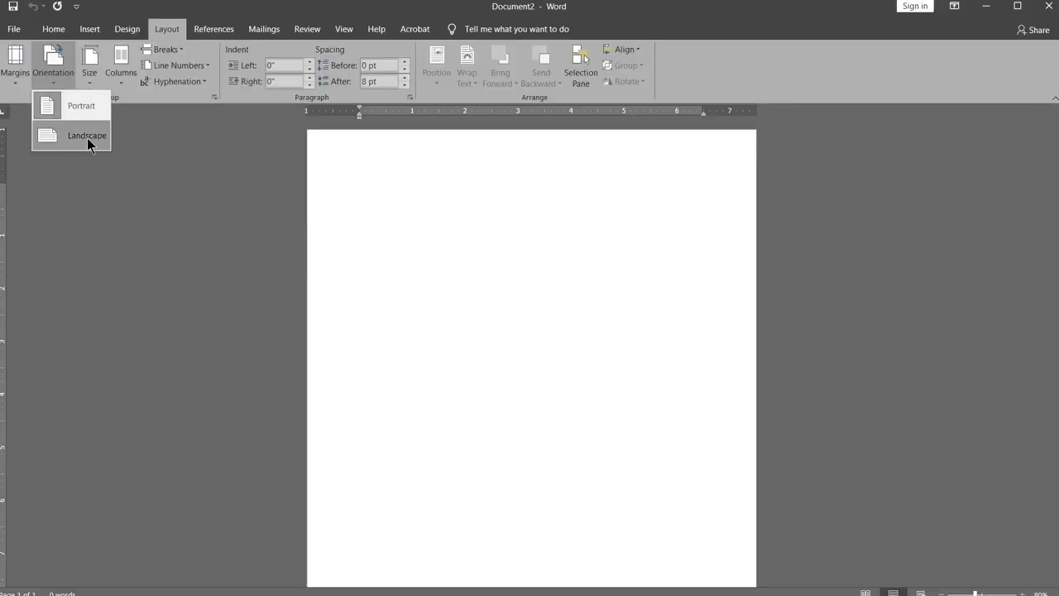
click(248, 399)
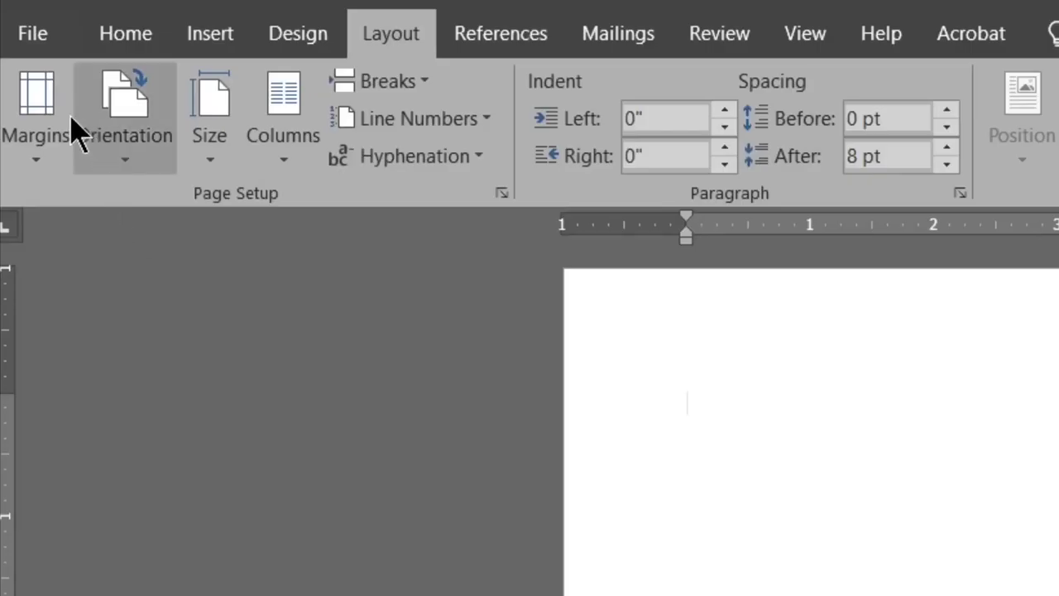
click(225, 147)
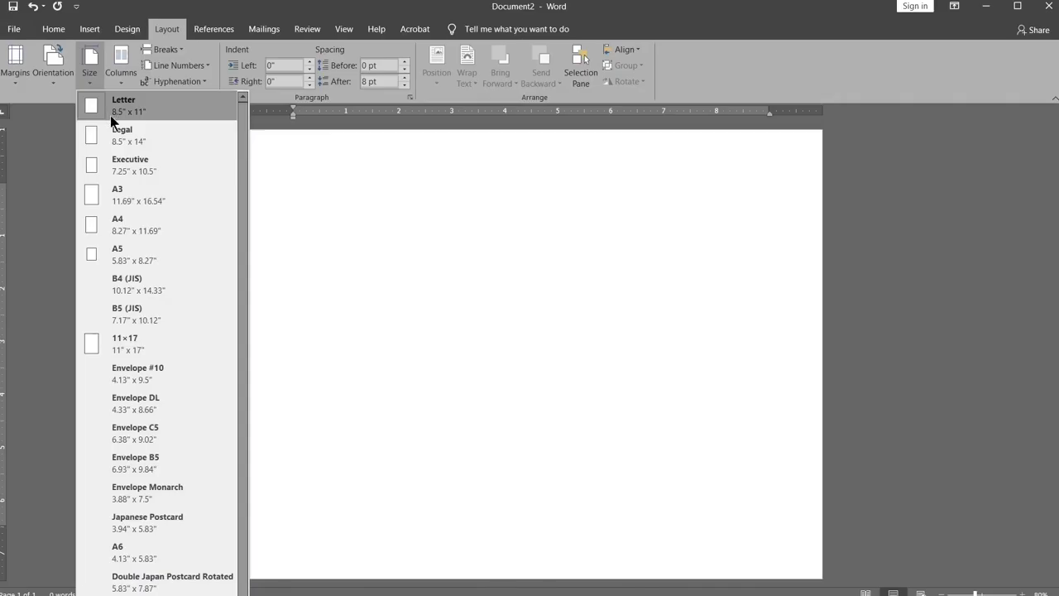
click(115, 134)
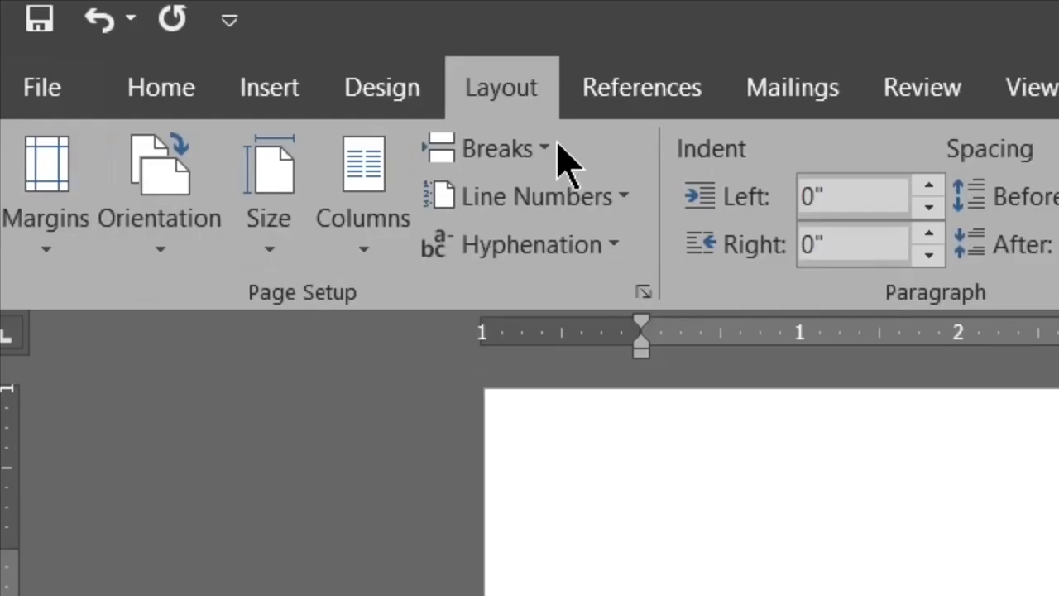
- Configure a Box page border for the whole document with a solid line 3 pt wide
click(135, 33)
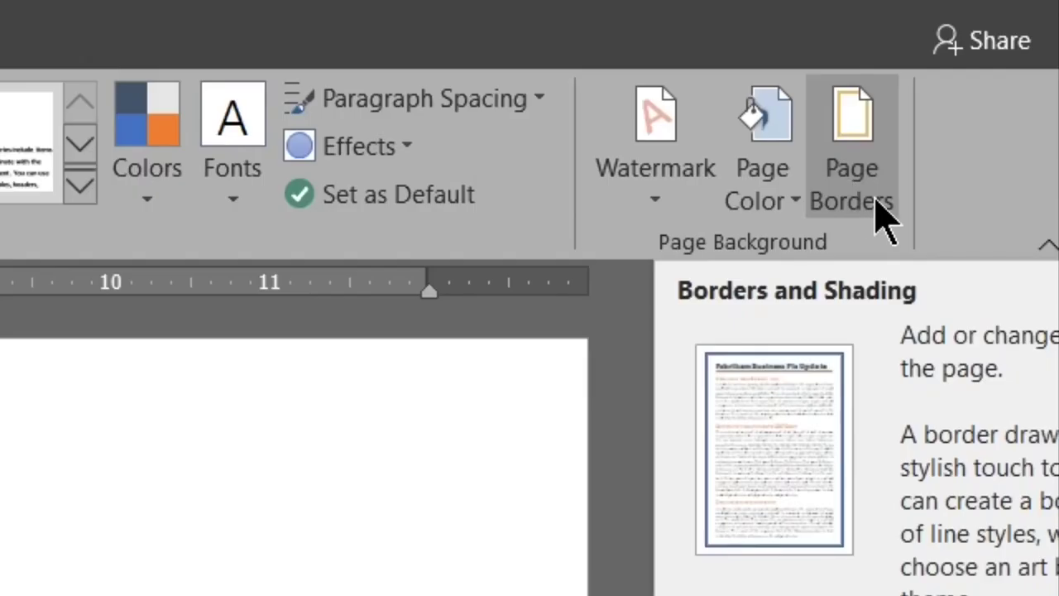
click(994, 74)
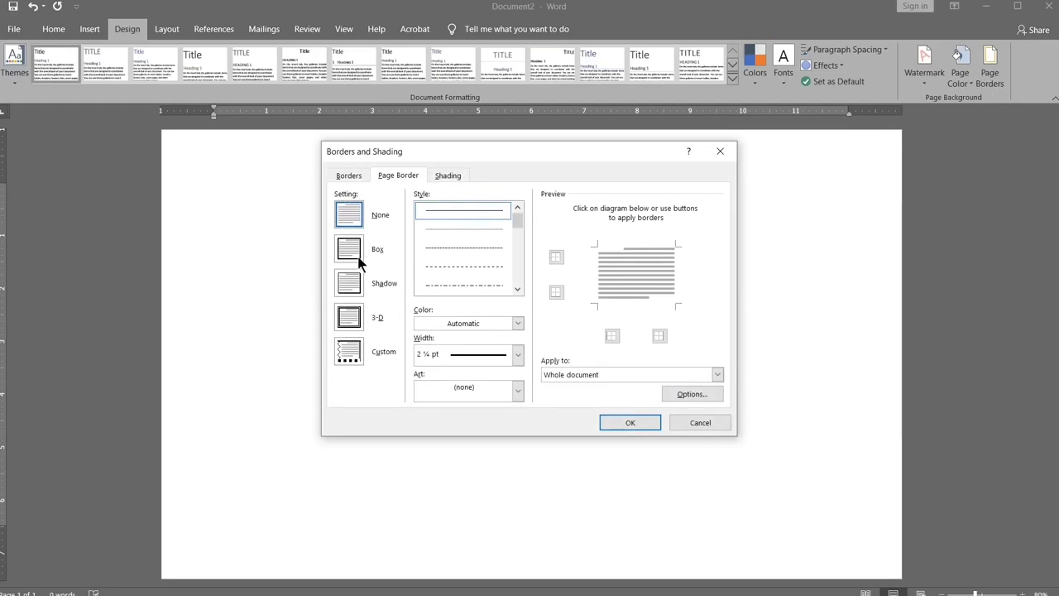
click(360, 250)
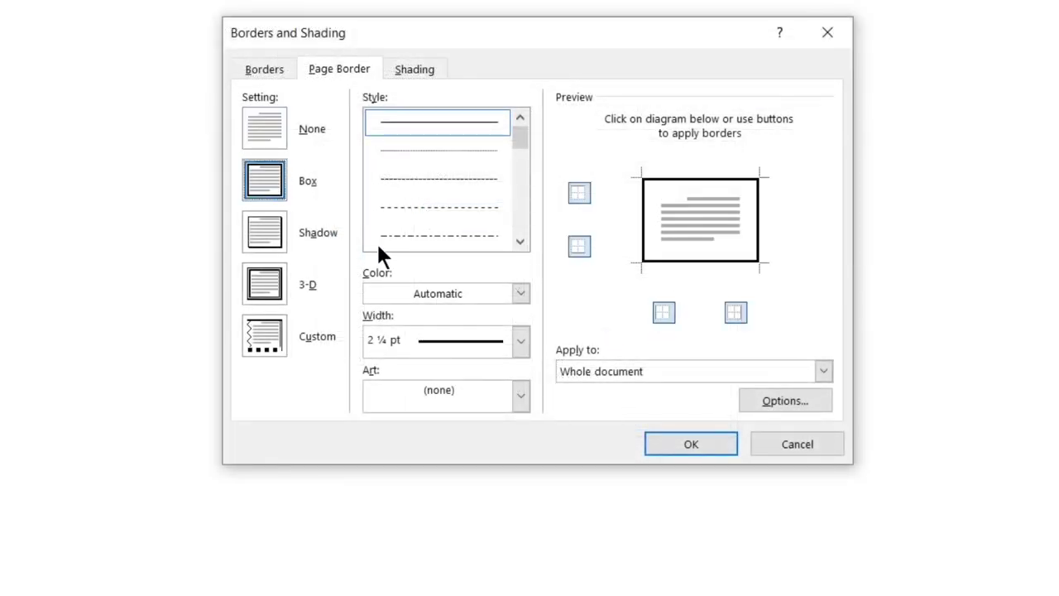
click(497, 339)
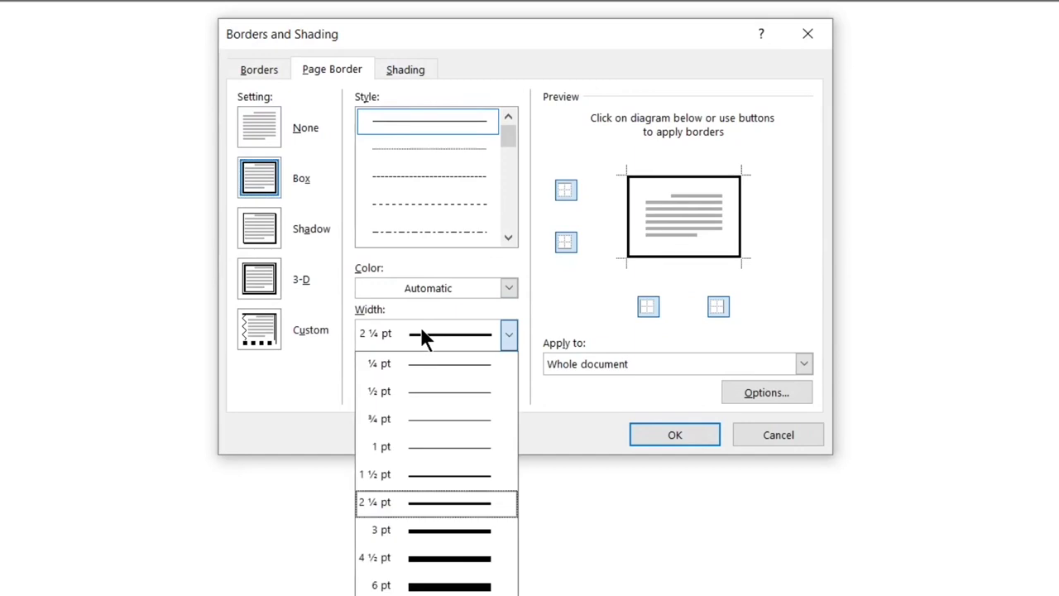
click(443, 547)
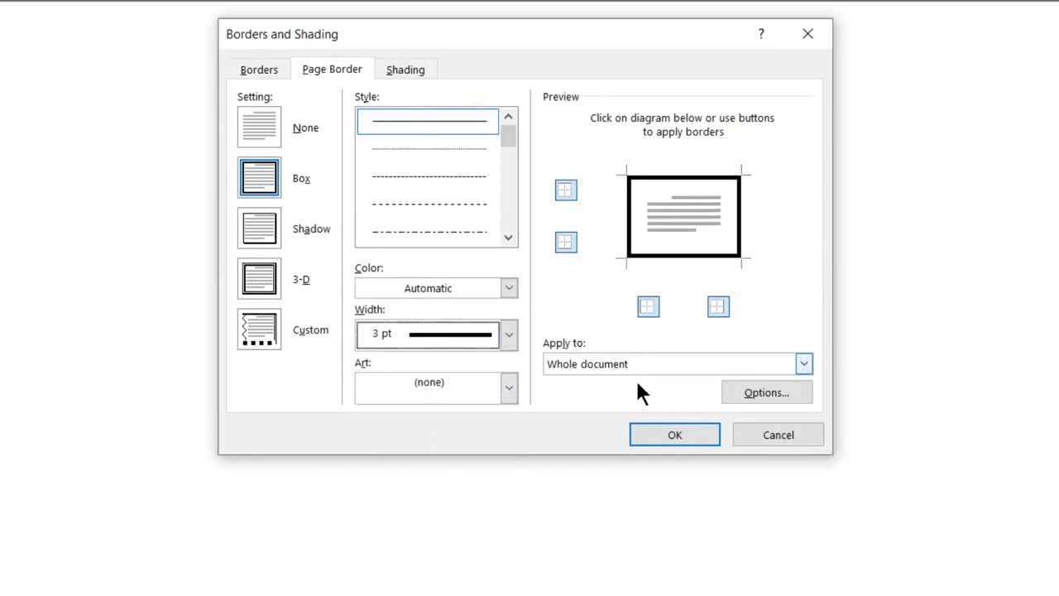
- Color the page border with the darkest green theme shade and apply it to the document
click(437, 287)
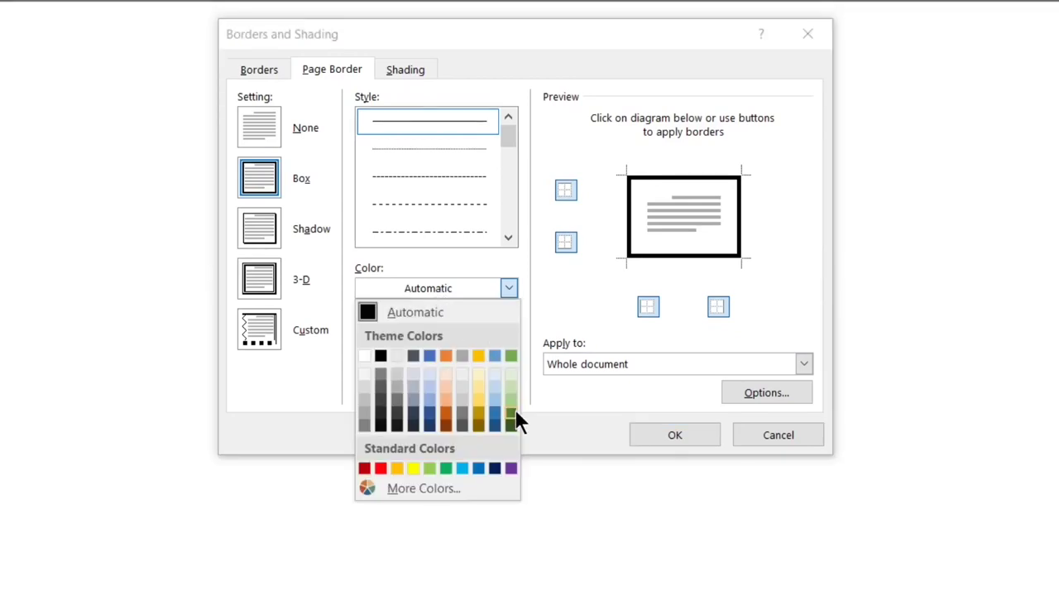
click(514, 414)
click(470, 290)
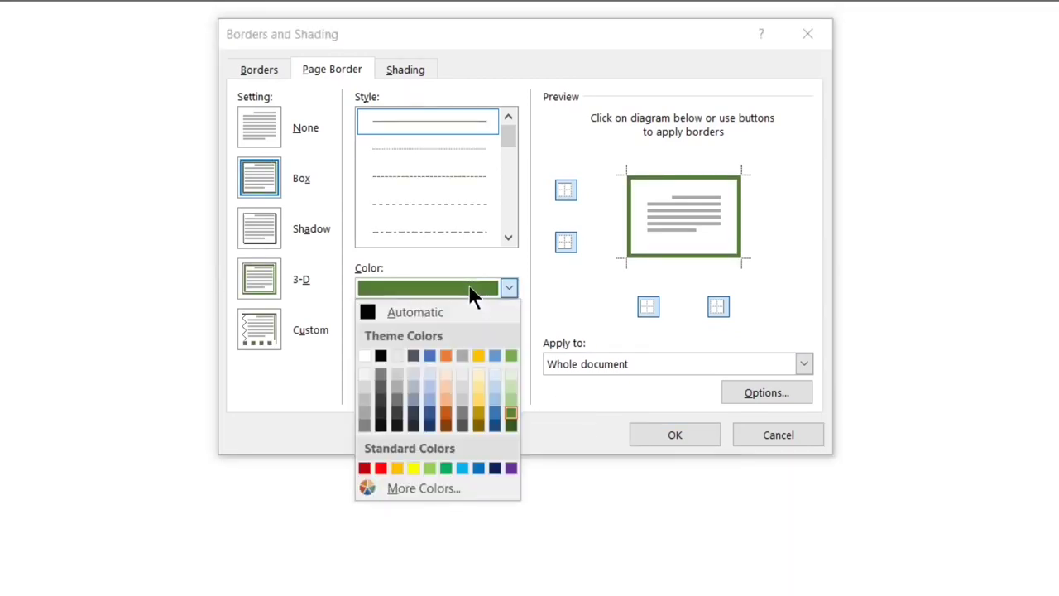
click(514, 425)
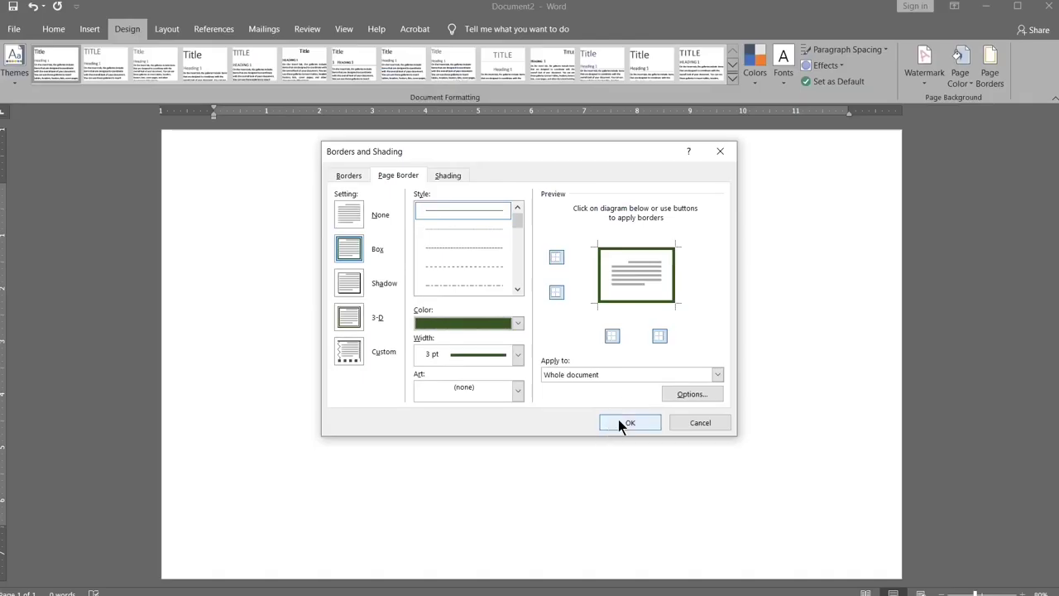
click(627, 423)
- Draw a title text box about 5.57" wide and 0.75" high, centered just inside the page's upper border
click(90, 29)
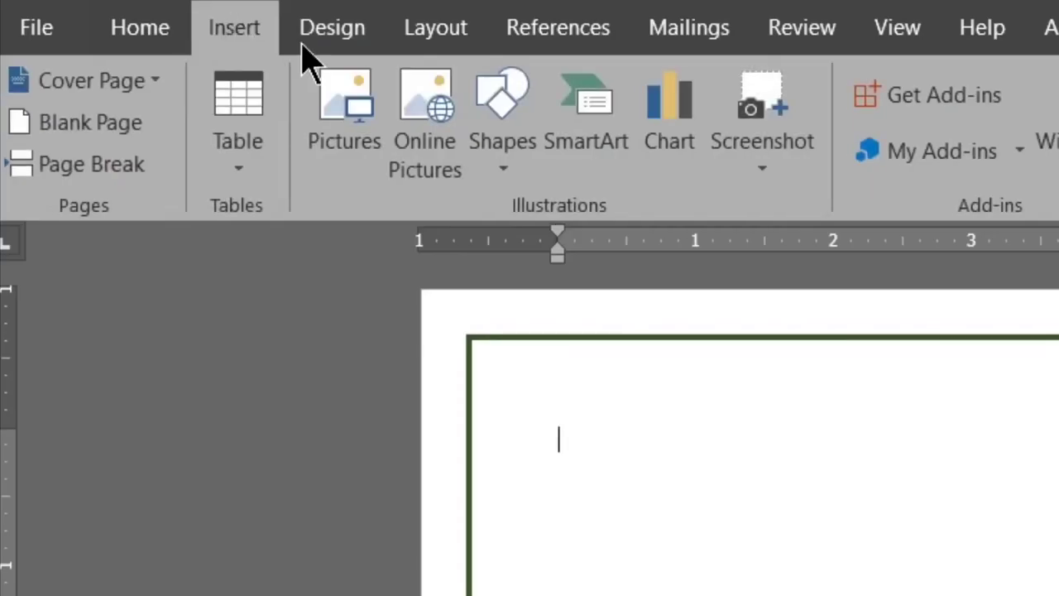
click(521, 149)
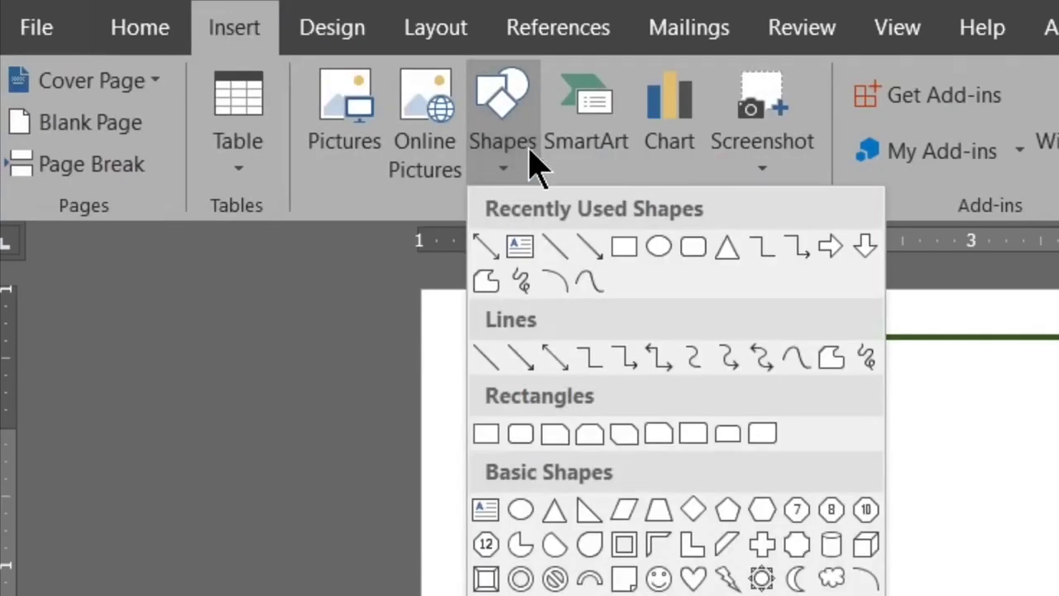
click(519, 246)
drag(383, 165, 683, 205)
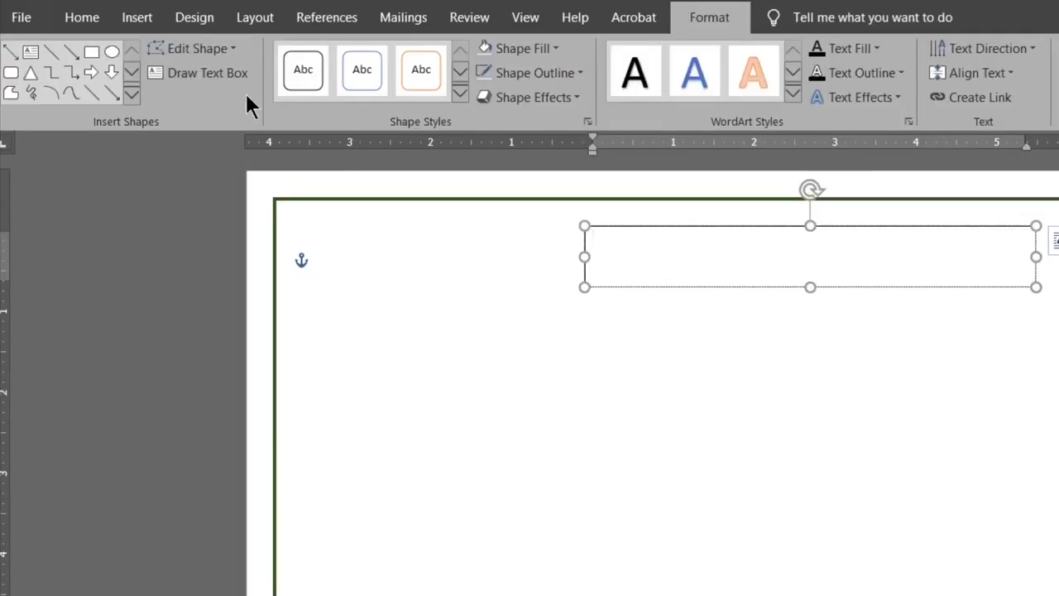
- Format the empty text box for centered, bold, underlined text at font size 20
click(73, 21)
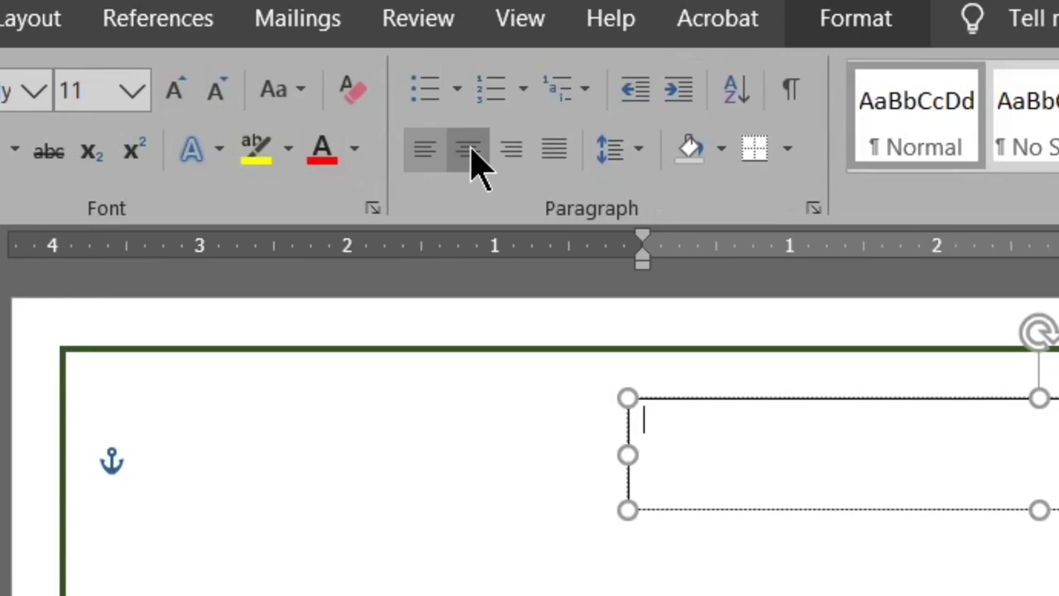
click(496, 89)
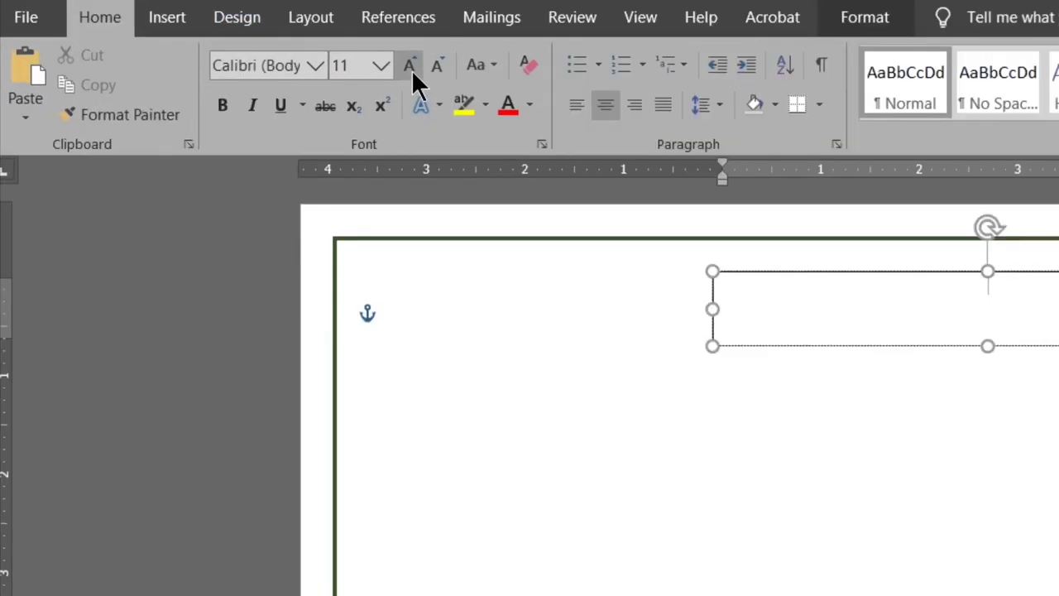
click(411, 69)
click(411, 70)
click(411, 69)
click(411, 70)
click(411, 70)
click(221, 105)
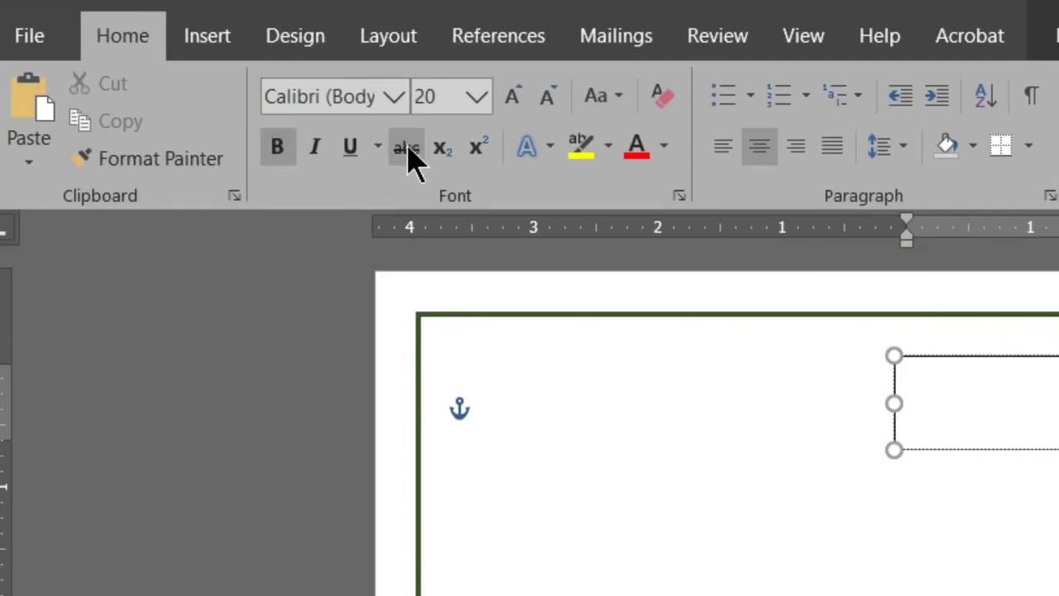
click(357, 153)
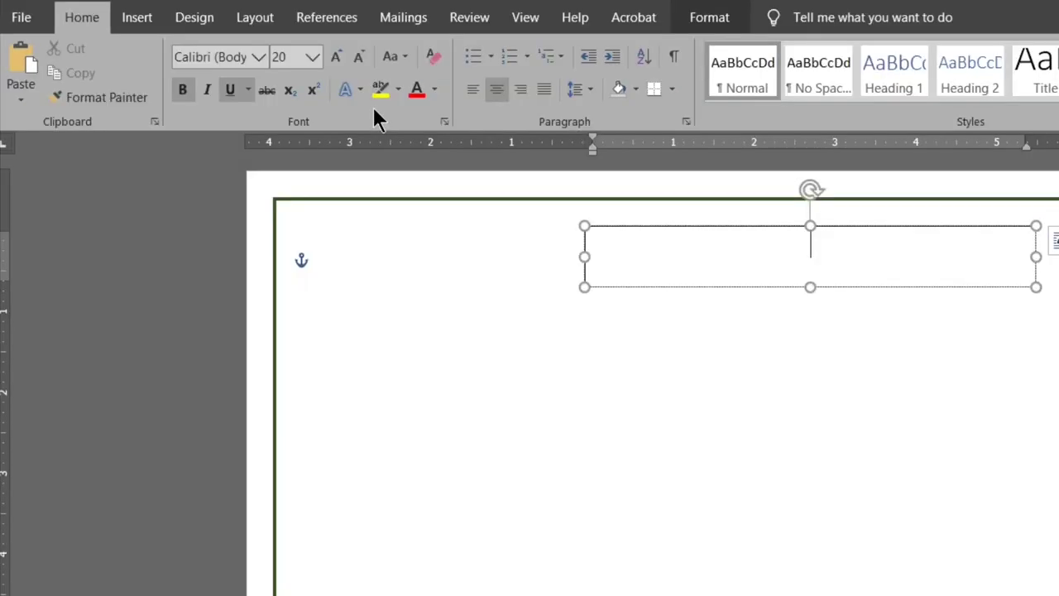
- Enter the title "Word Web - Turtles" in the text box
text(W)
text(ord Web - Tur)
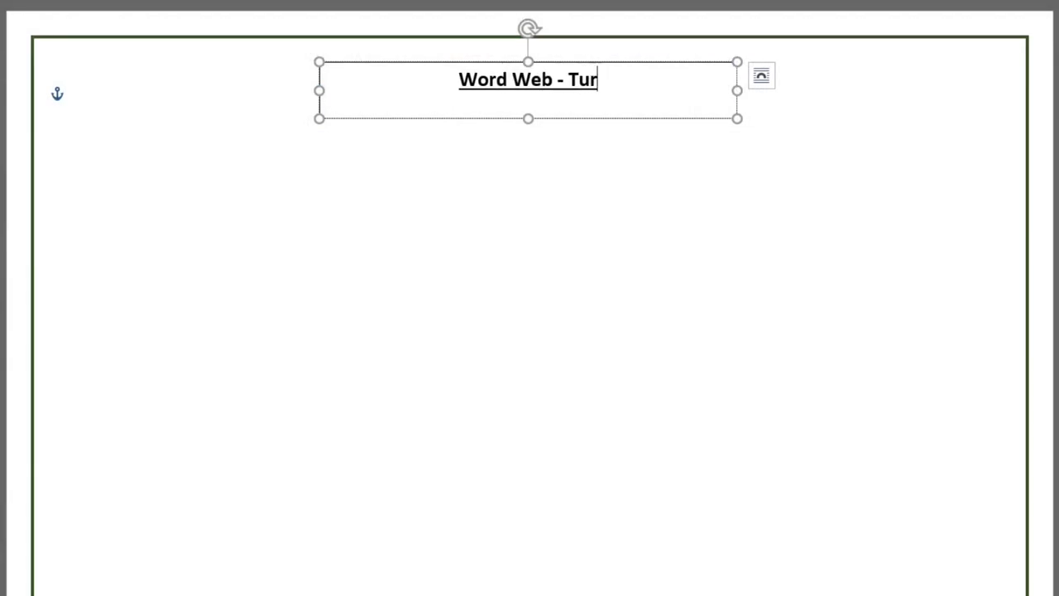
text(tles)
- Enlarge the "Word Web - Turtles" title text to font size 36
drag(627, 94, 331, 63)
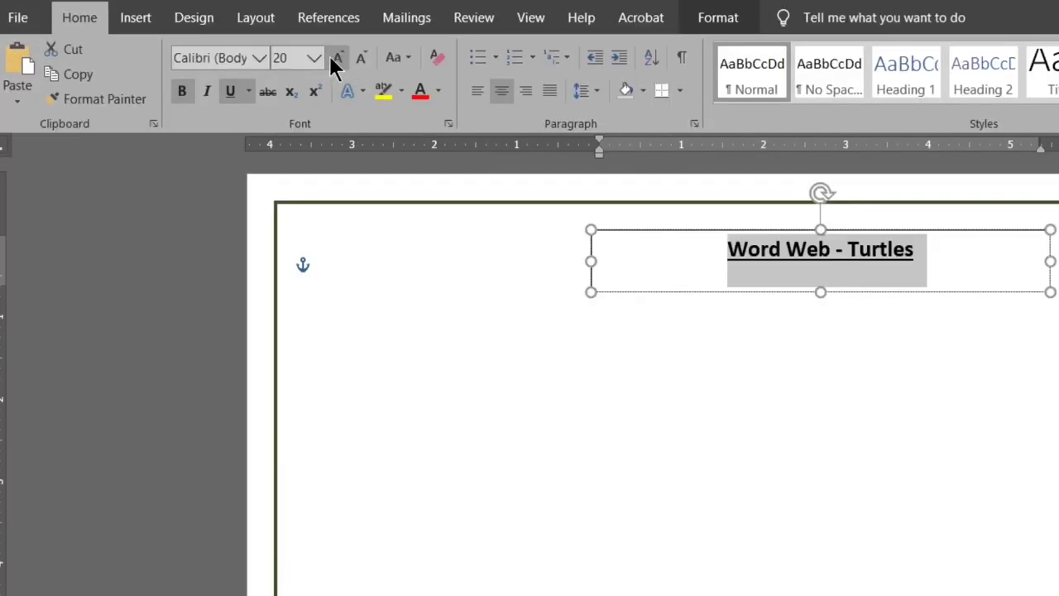
click(219, 54)
click(219, 55)
click(219, 54)
click(219, 55)
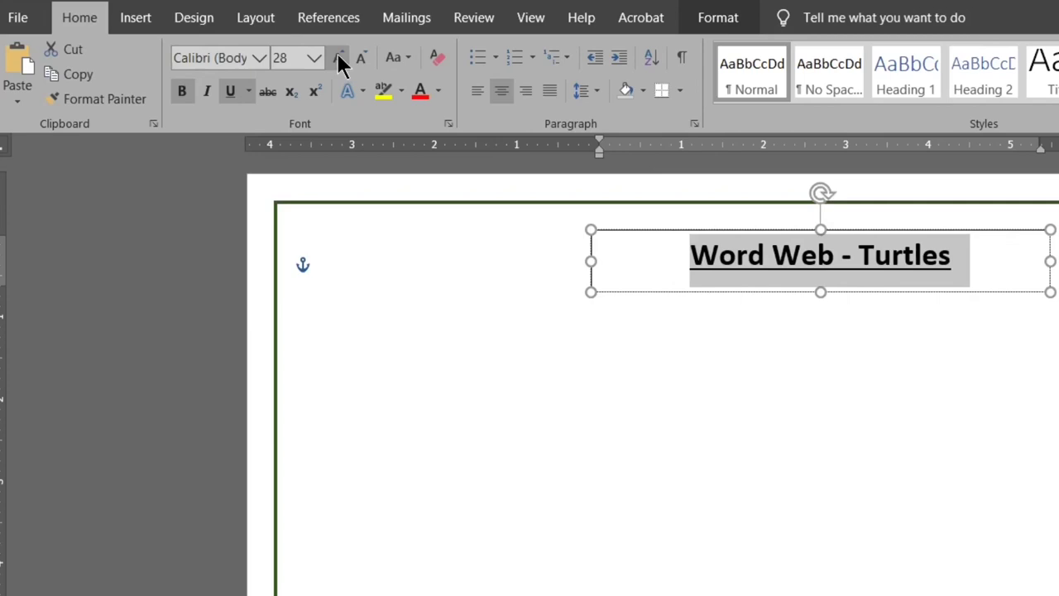
click(340, 60)
click(340, 60)
click(363, 60)
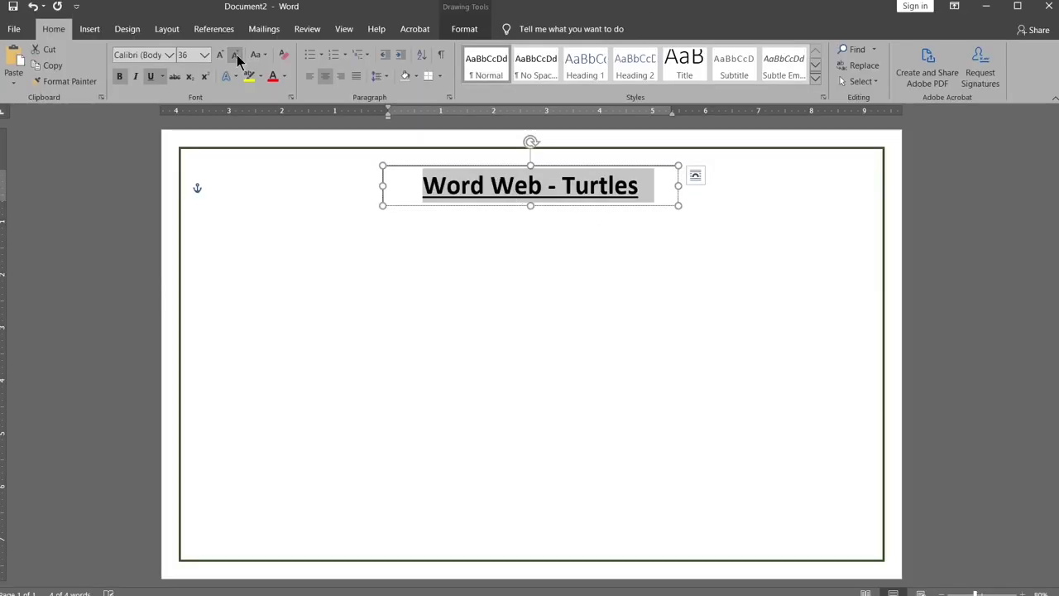
click(634, 213)
- Remove the fill and the outline from the title's text box
click(617, 192)
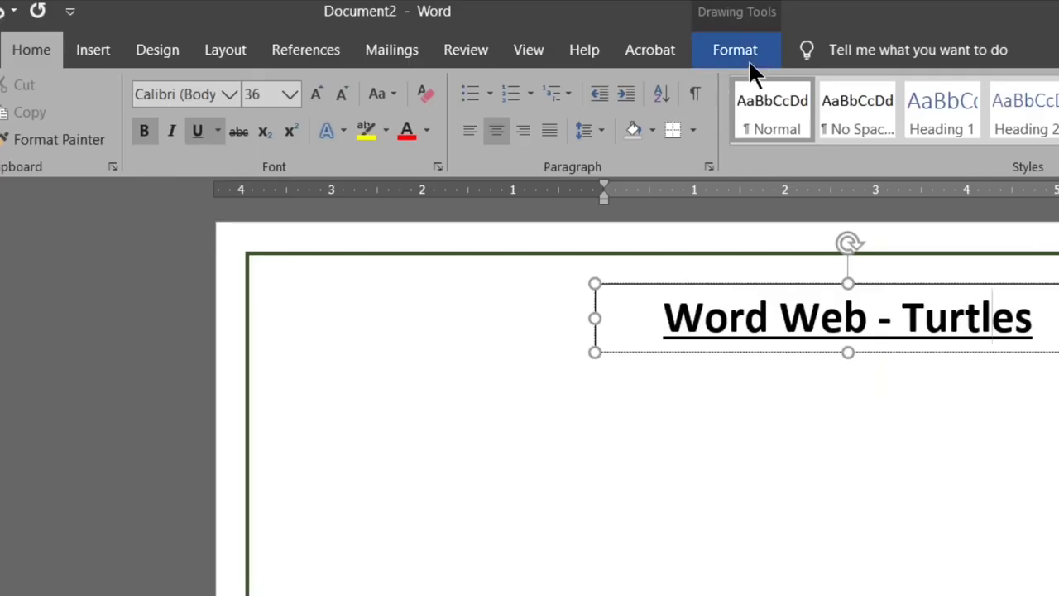
click(472, 31)
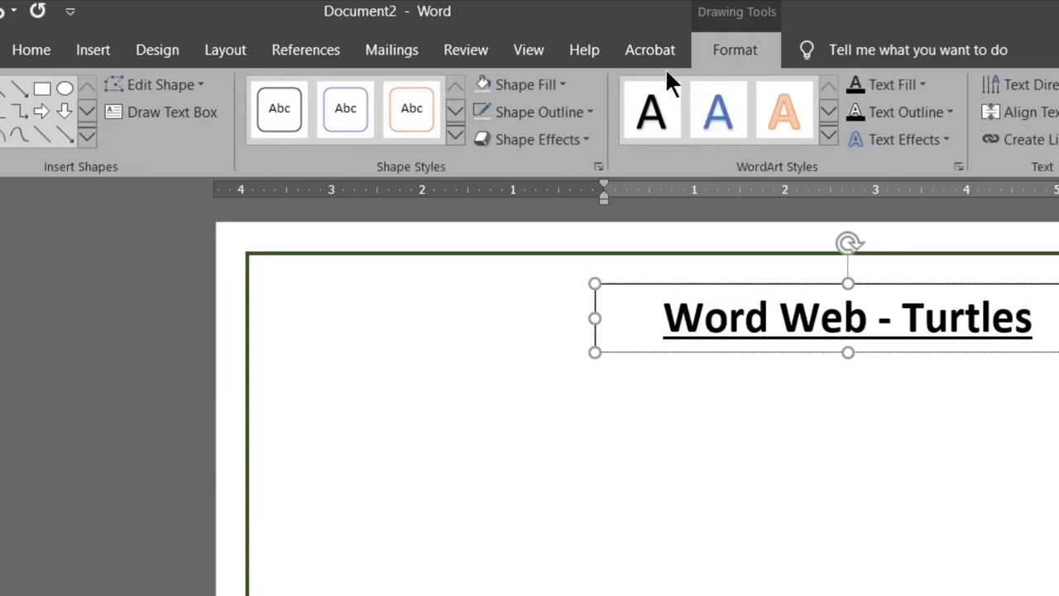
click(561, 86)
click(536, 285)
click(539, 116)
click(535, 314)
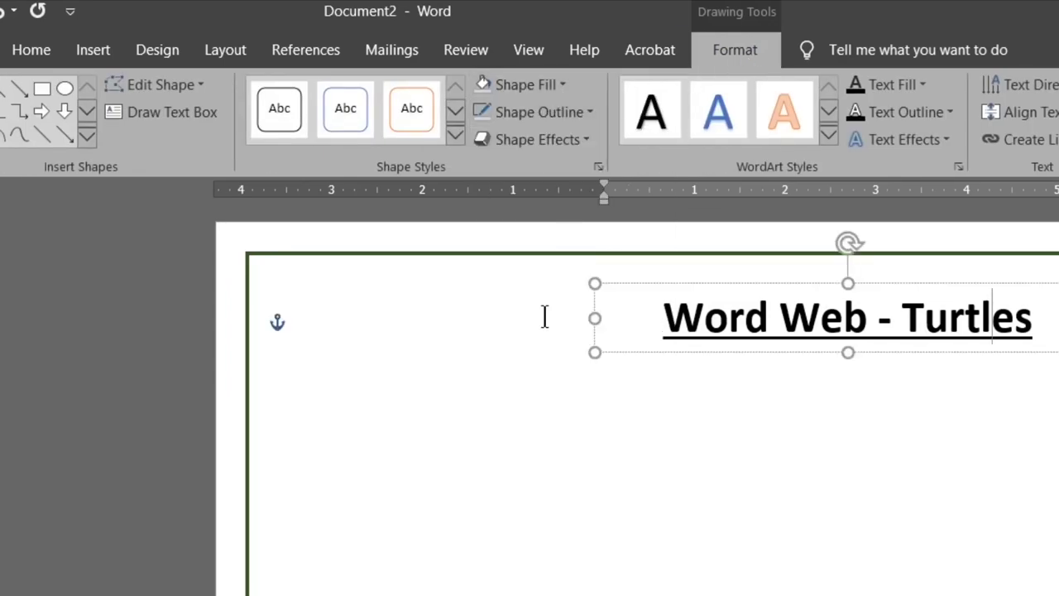
click(833, 425)
- Move the title text box slightly up toward the page's upper border and deselect it
click(866, 353)
click(874, 320)
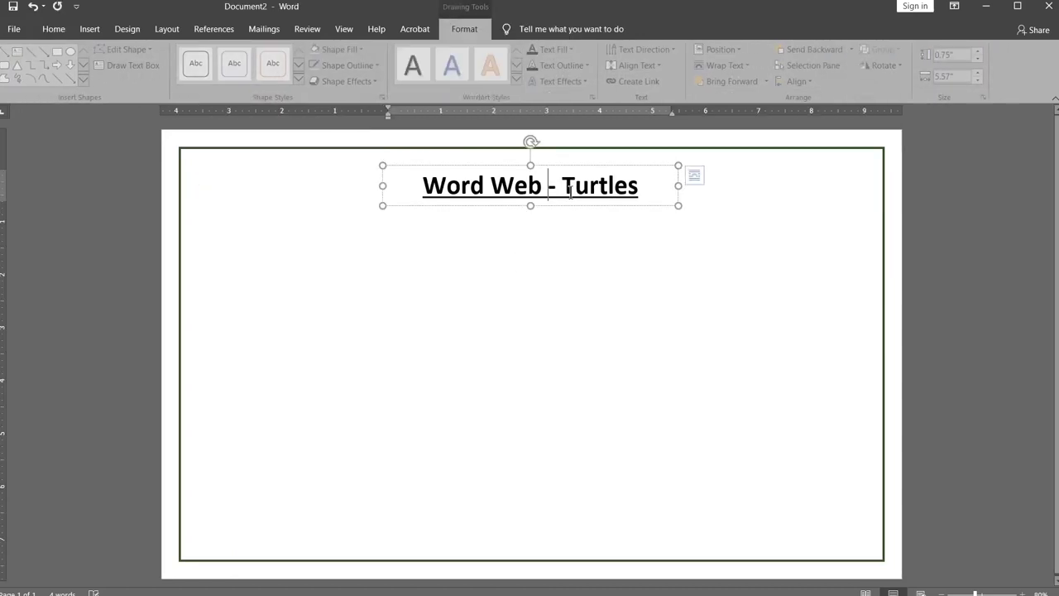
mouse_move(582, 206)
mouse_down()
mouse_move(546, 222)
mouse_move(582, 189)
mouse_up()
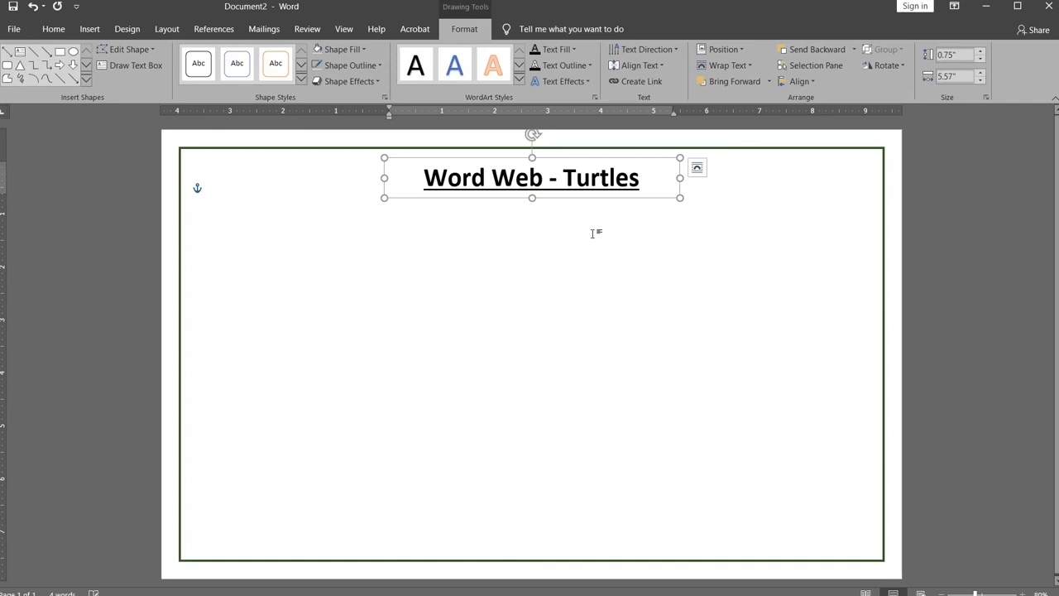
click(615, 242)
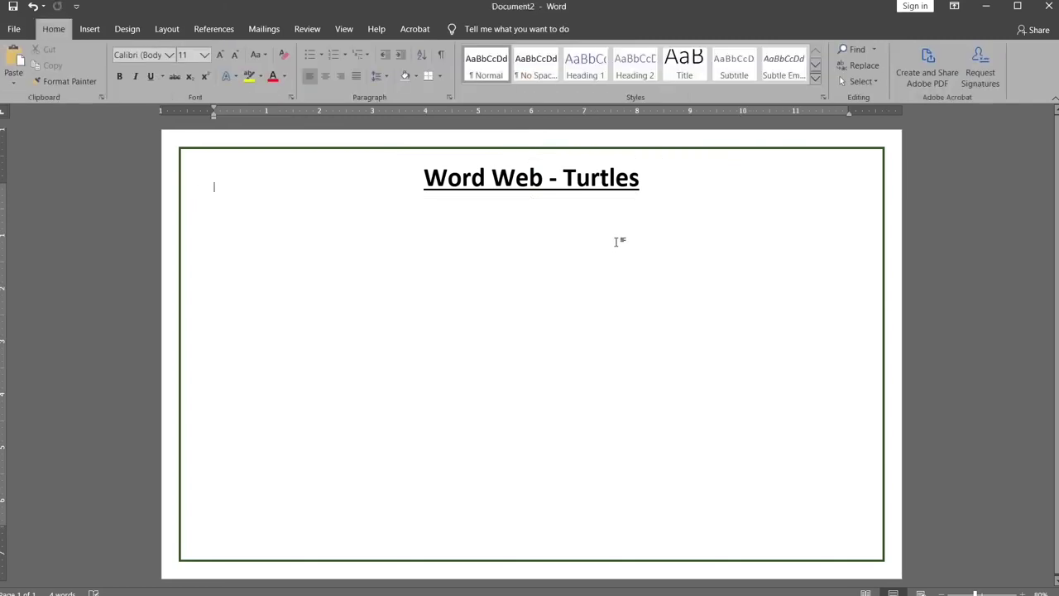
- Insert a text box about 3.91" wide and 0.84" high near the page centre containing the word "Turtles"
click(89, 29)
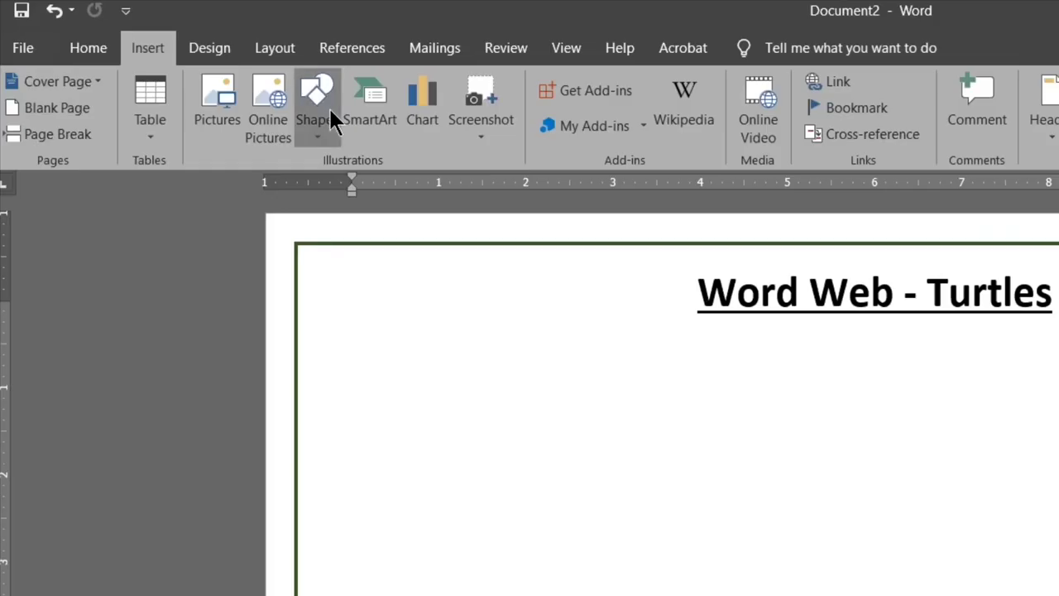
click(331, 118)
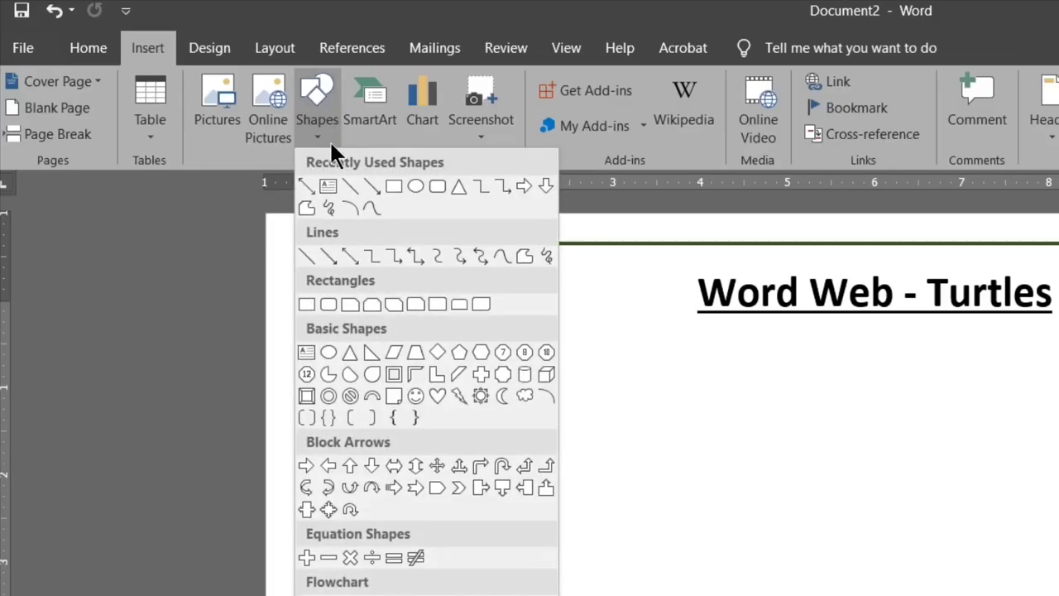
click(331, 183)
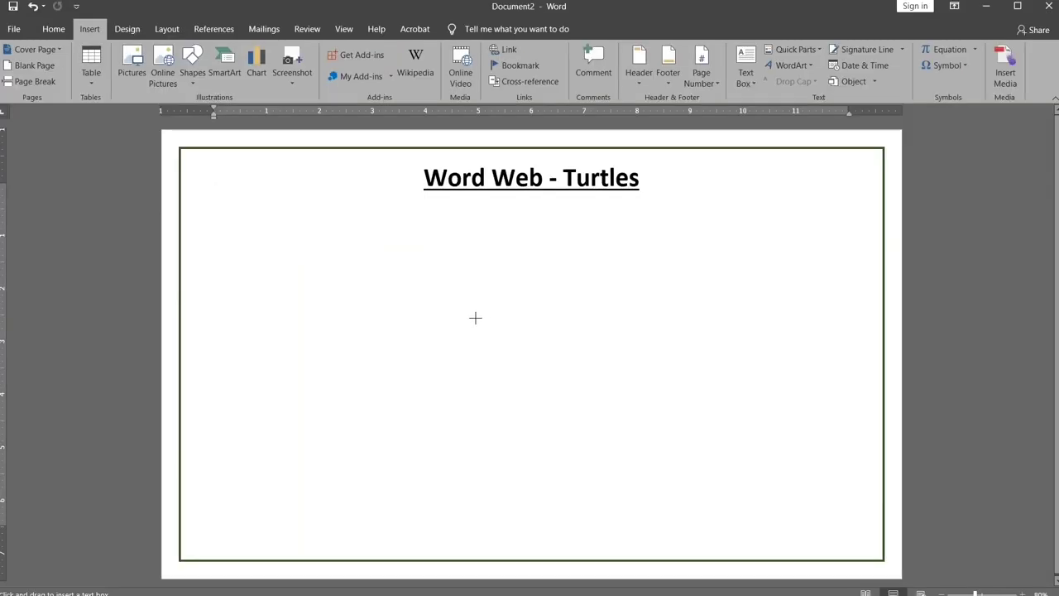
drag(733, 508, 1058, 580)
drag(700, 329, 699, 329)
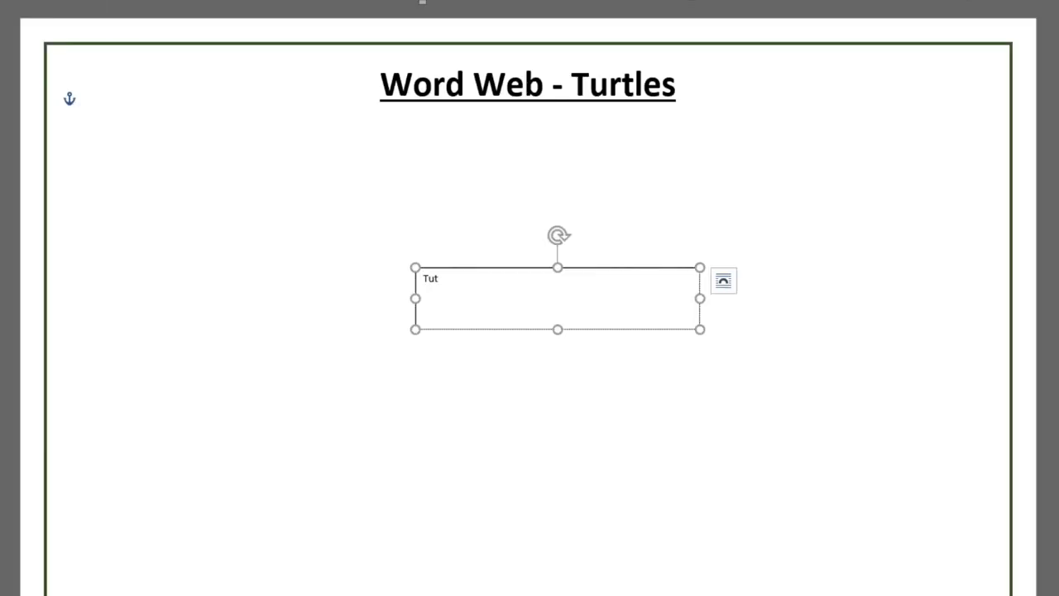
text(Turtl)
text(es)
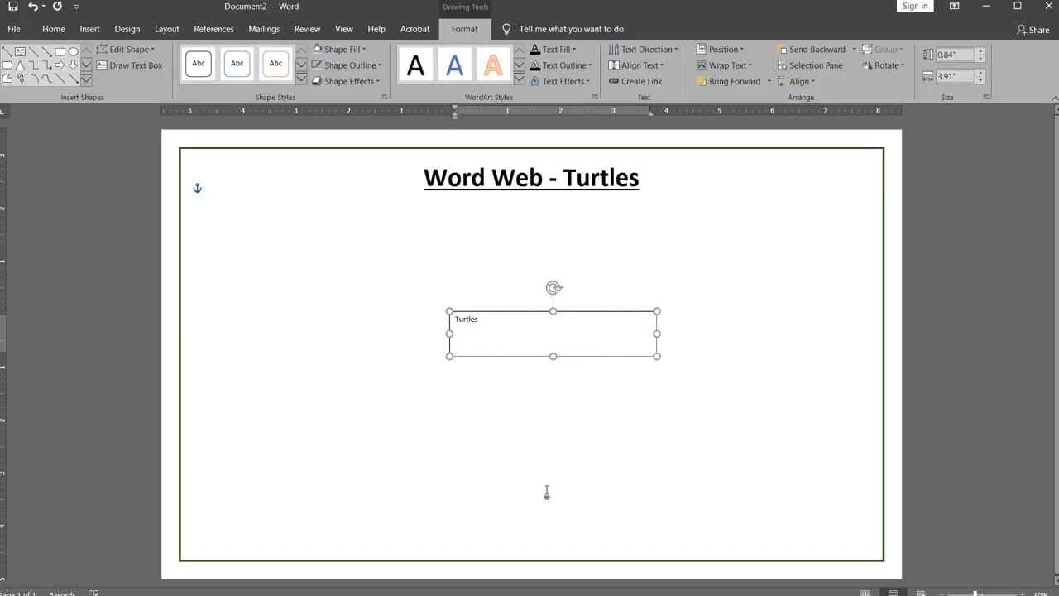
click(547, 493)
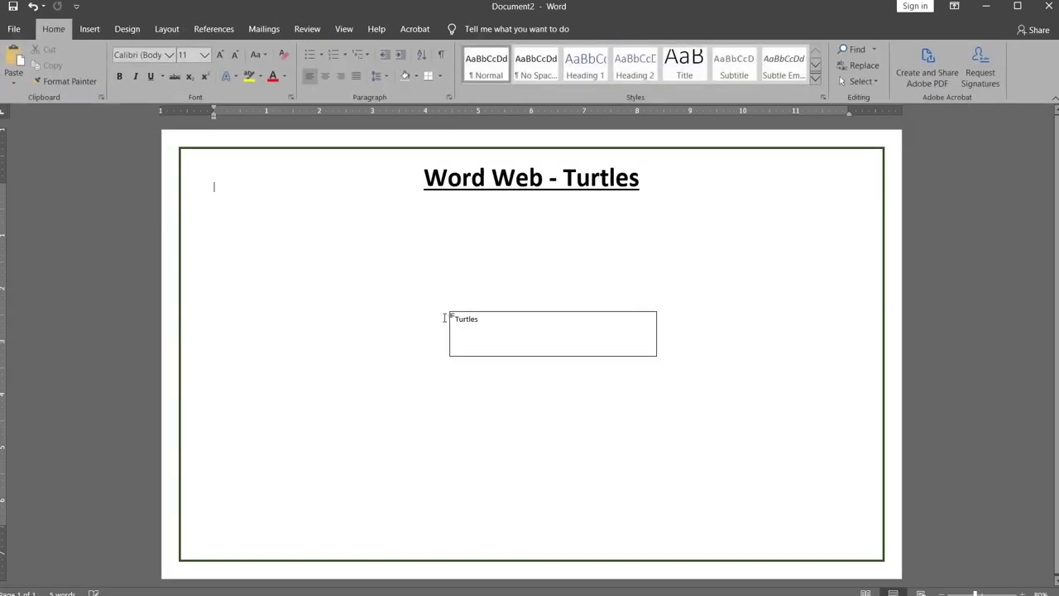
- Enlarge the "Turtles" text to font size 72 and resize its text box so the whole word fits
drag(501, 327, 453, 335)
click(464, 29)
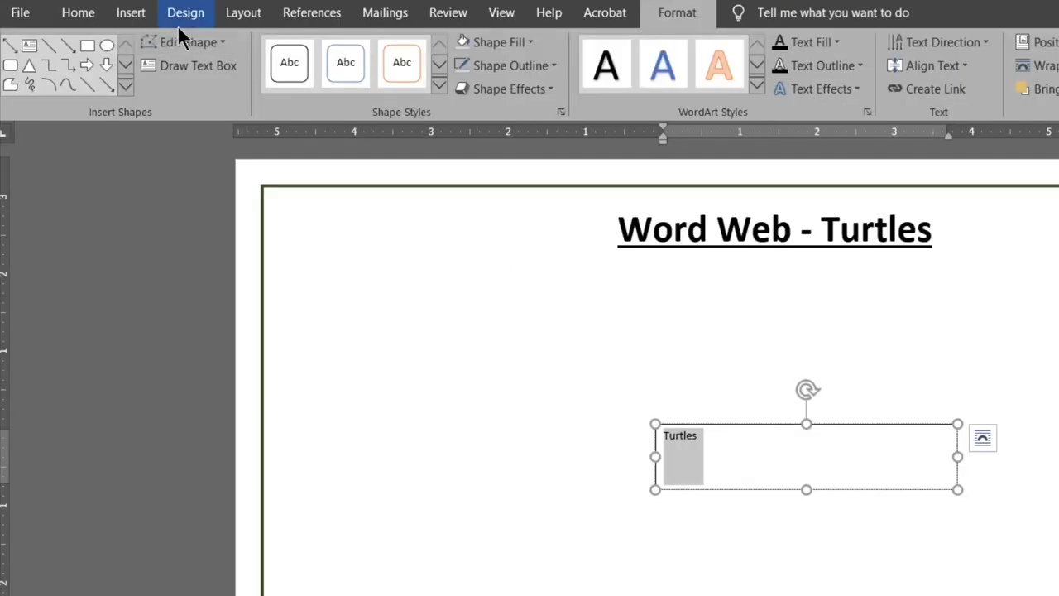
click(79, 12)
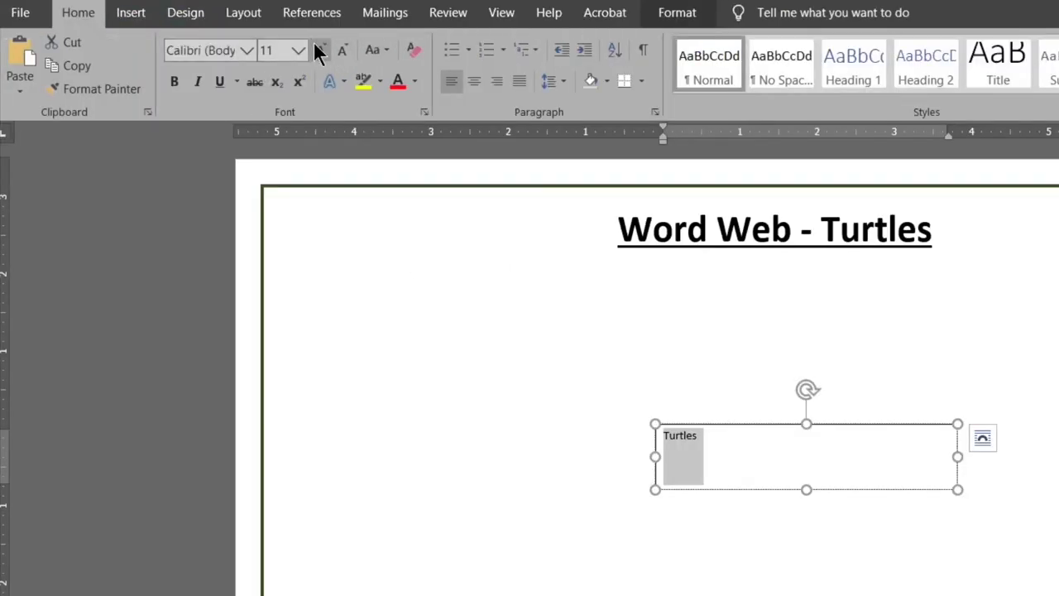
double_click(321, 52)
triple_click(321, 52)
triple_click(321, 51)
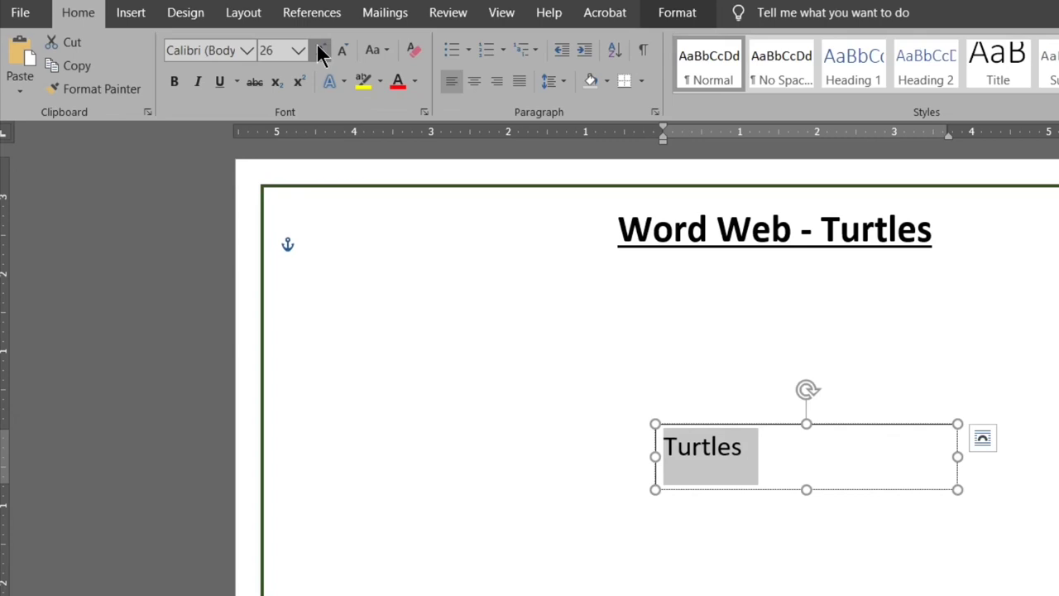
click(321, 51)
click(321, 51)
click(321, 52)
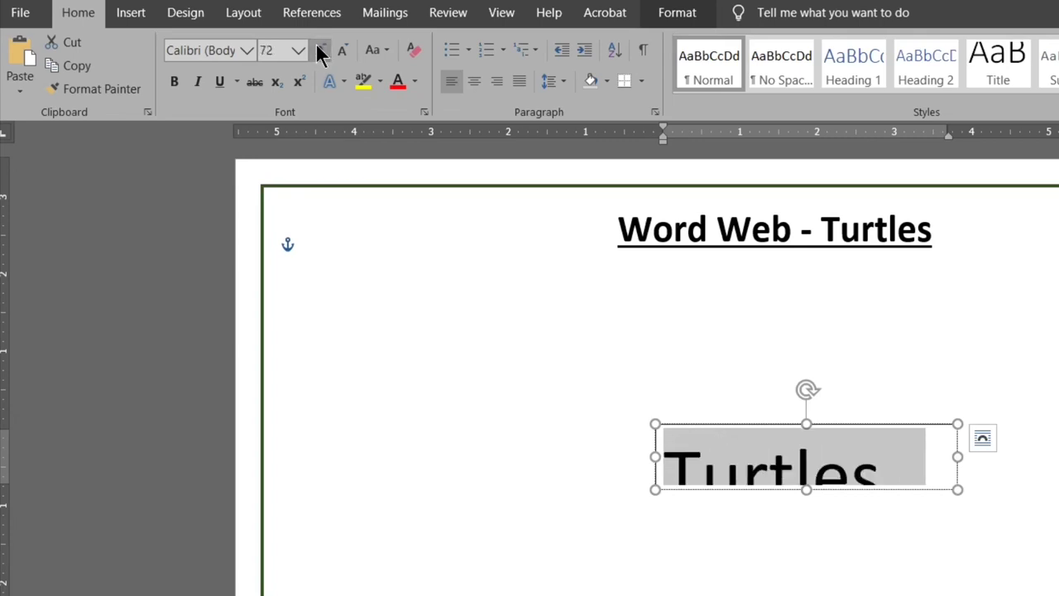
click(816, 453)
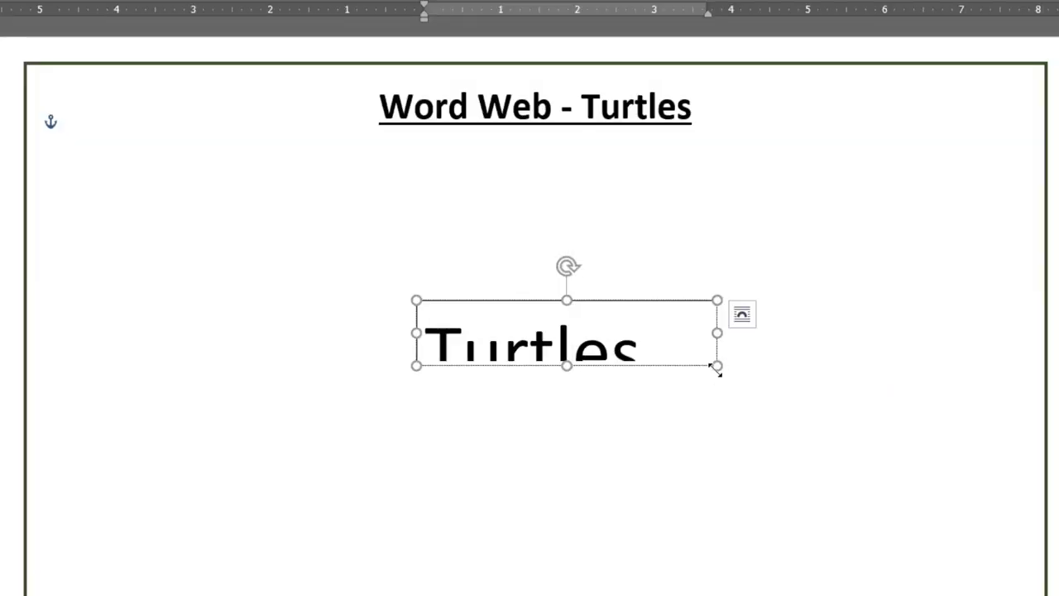
drag(657, 356, 670, 383)
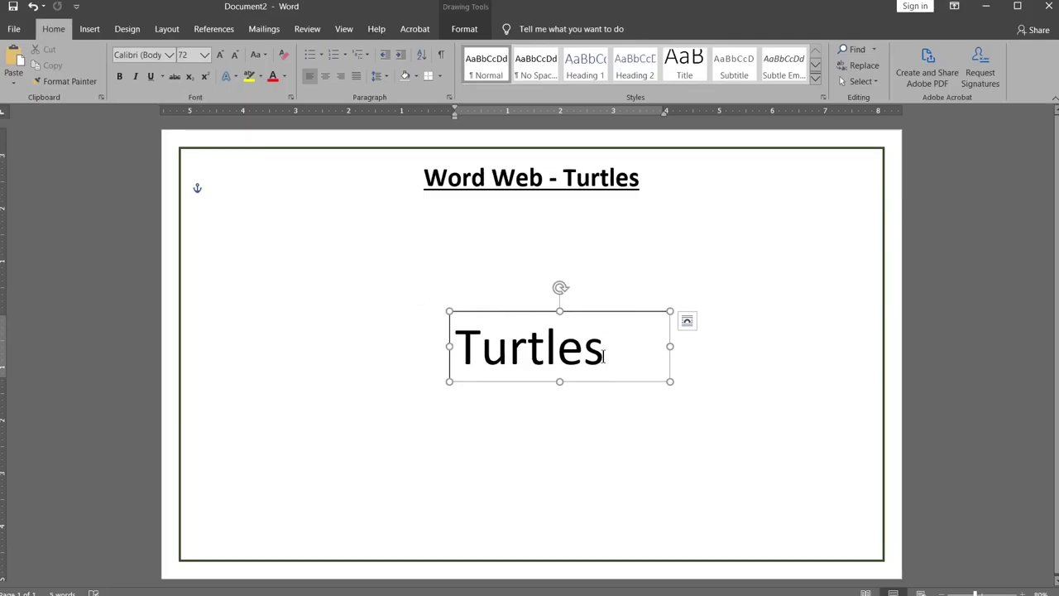
- Make the "Turtles" text in the central text box bold and centre it
drag(603, 356, 447, 349)
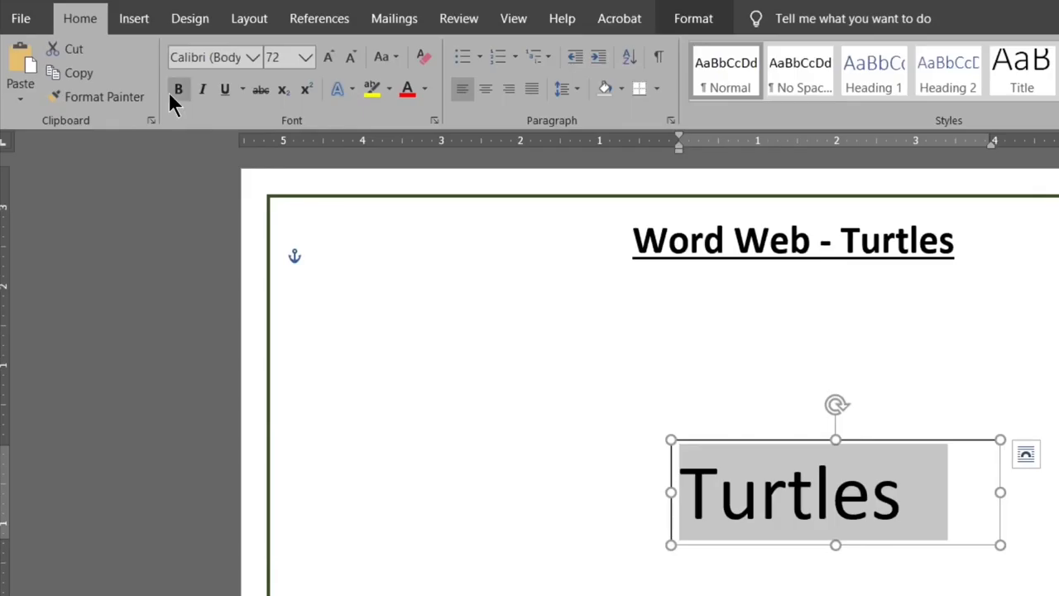
click(118, 77)
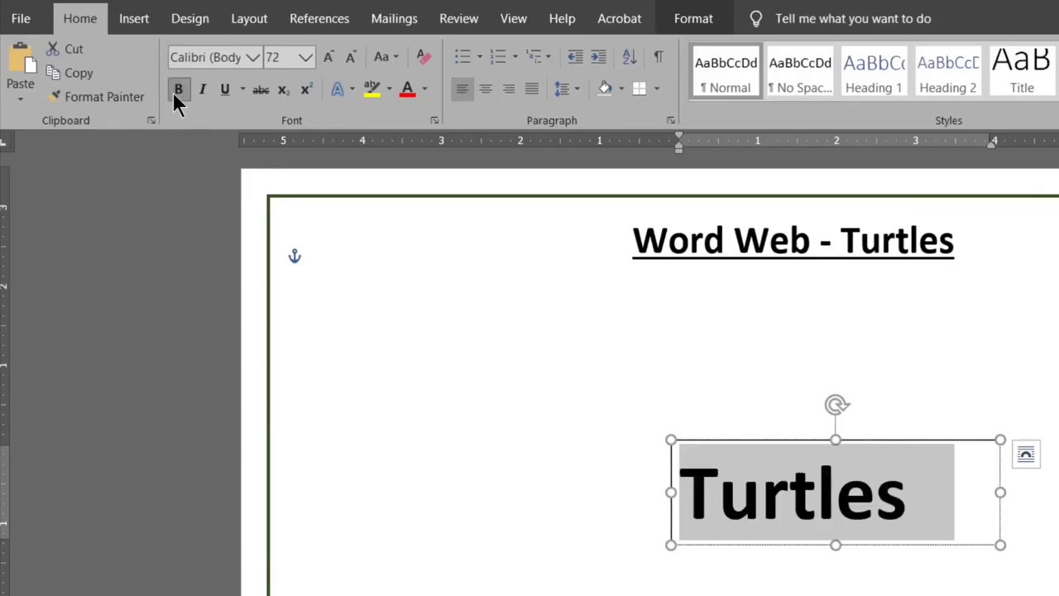
click(490, 88)
key(Escape)
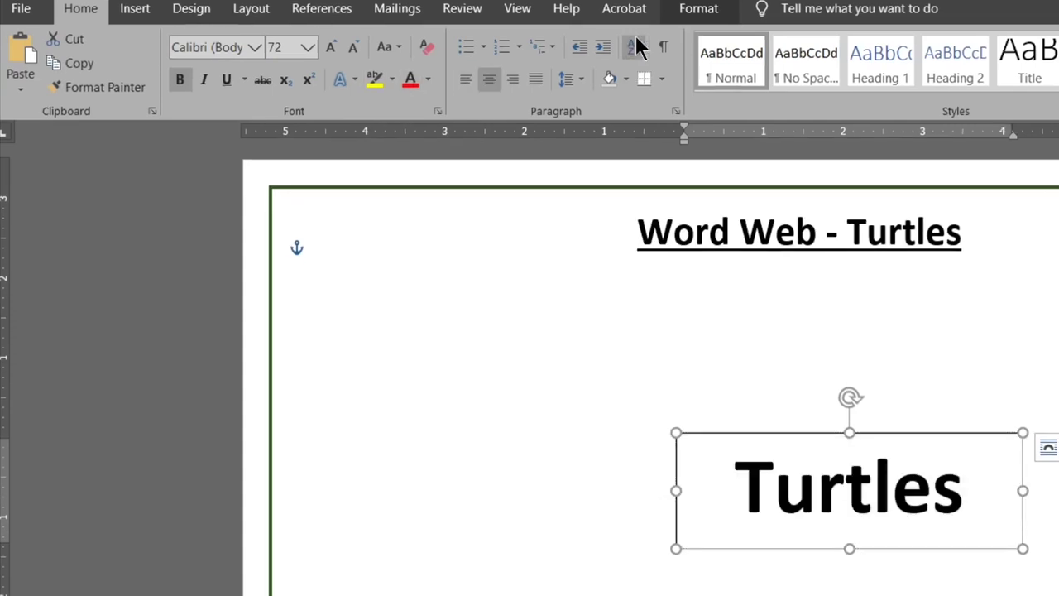
- Change the central text box into a cloud shape, enlarging and centring it on the page beneath the title
click(683, 11)
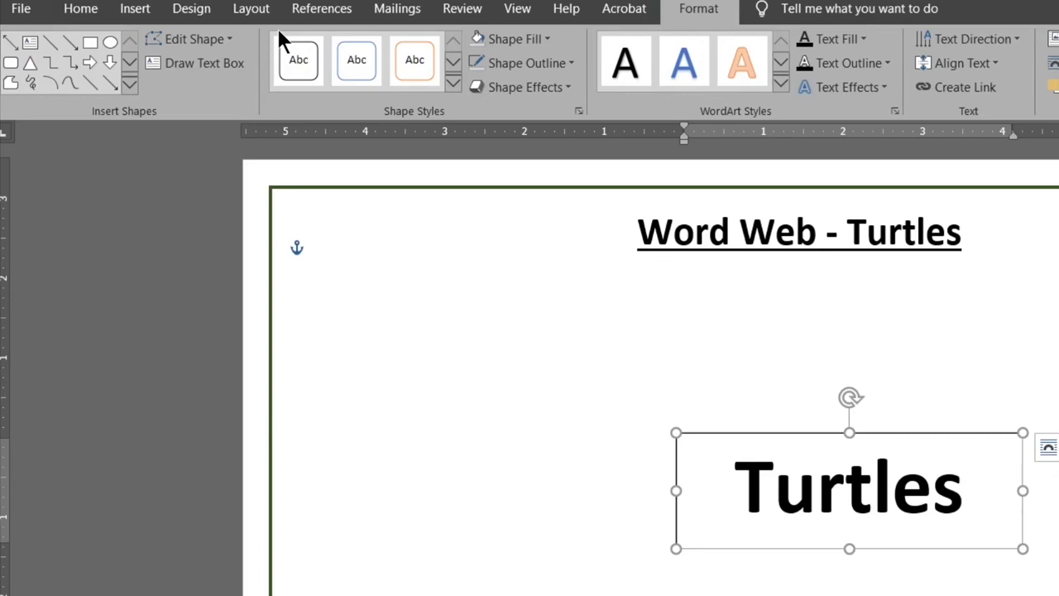
click(203, 39)
mouse_move(228, 66)
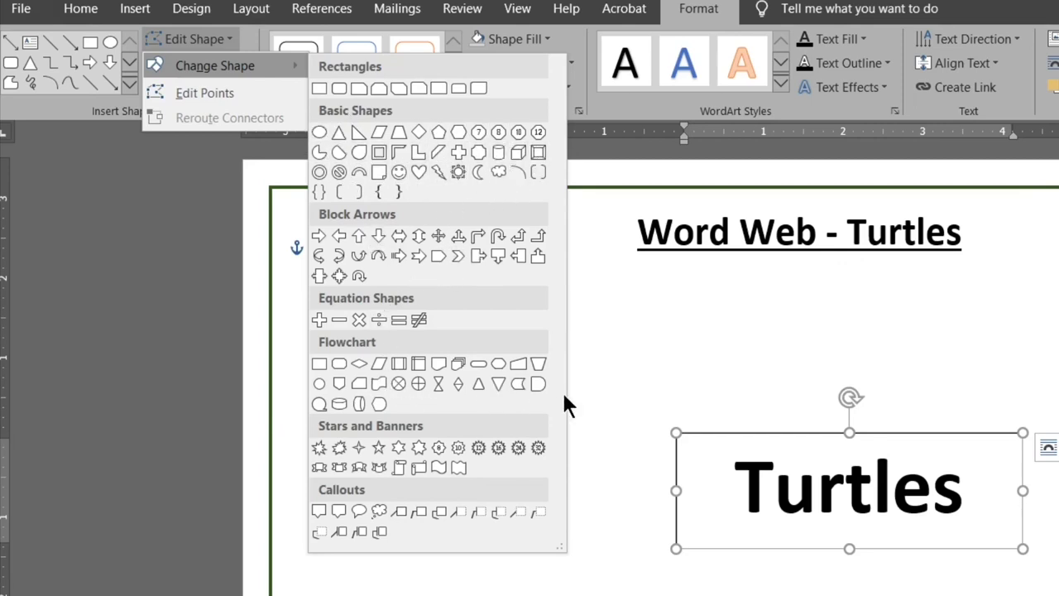
click(498, 171)
drag(683, 390, 688, 426)
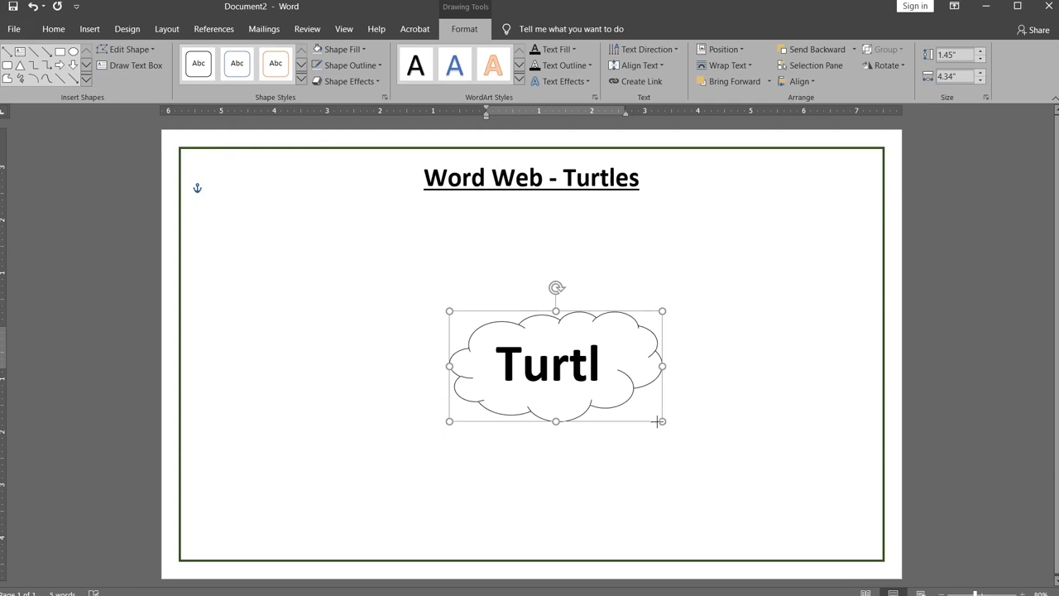
drag(621, 311, 582, 284)
key(Escape)
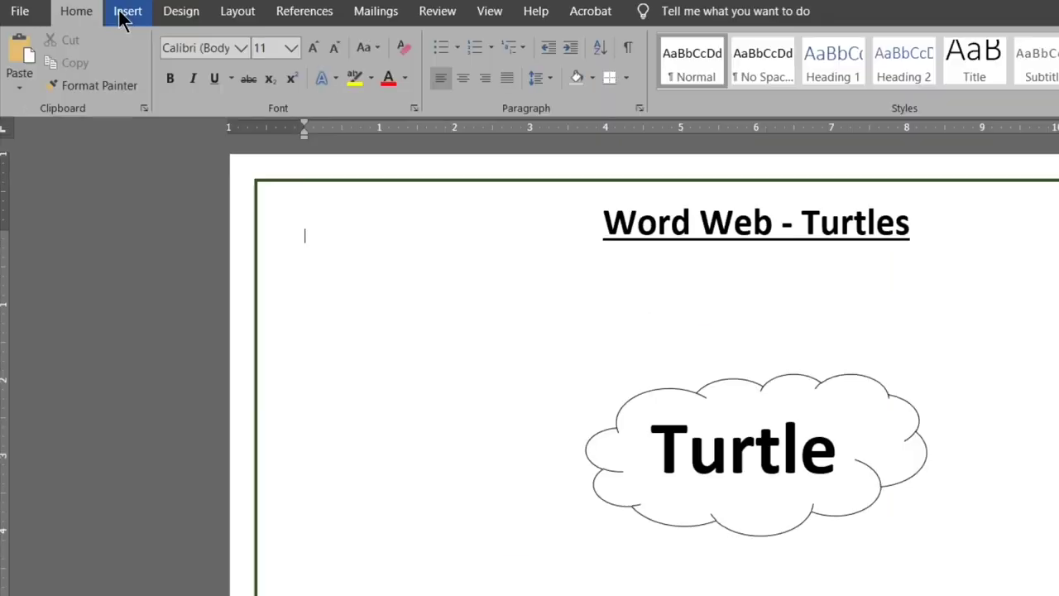
- Draw an oval about 2.34" wide and 1.38" high to the upper left of the cloud and enter "Green" in it
click(88, 32)
click(274, 78)
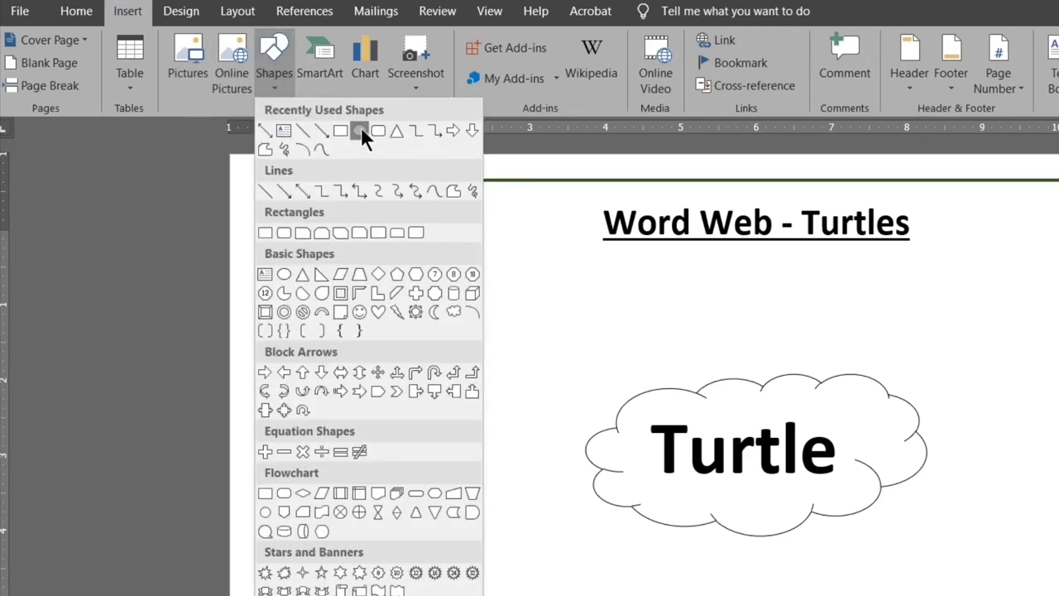
click(361, 131)
drag(229, 257, 362, 319)
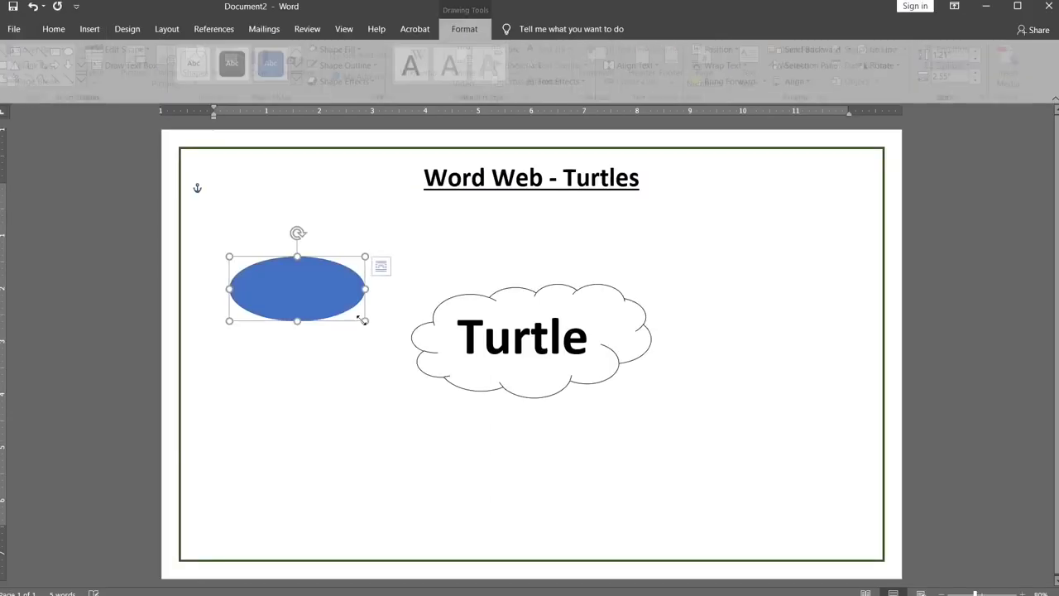
text(Green)
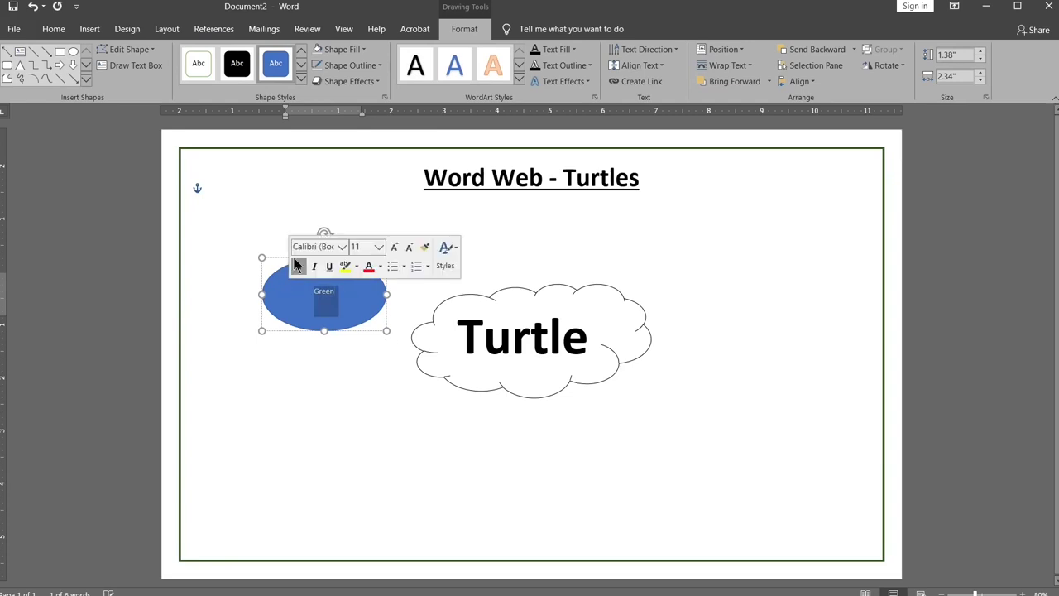
- Remove the fill from the oval and set its "Green" text colour to black
click(336, 48)
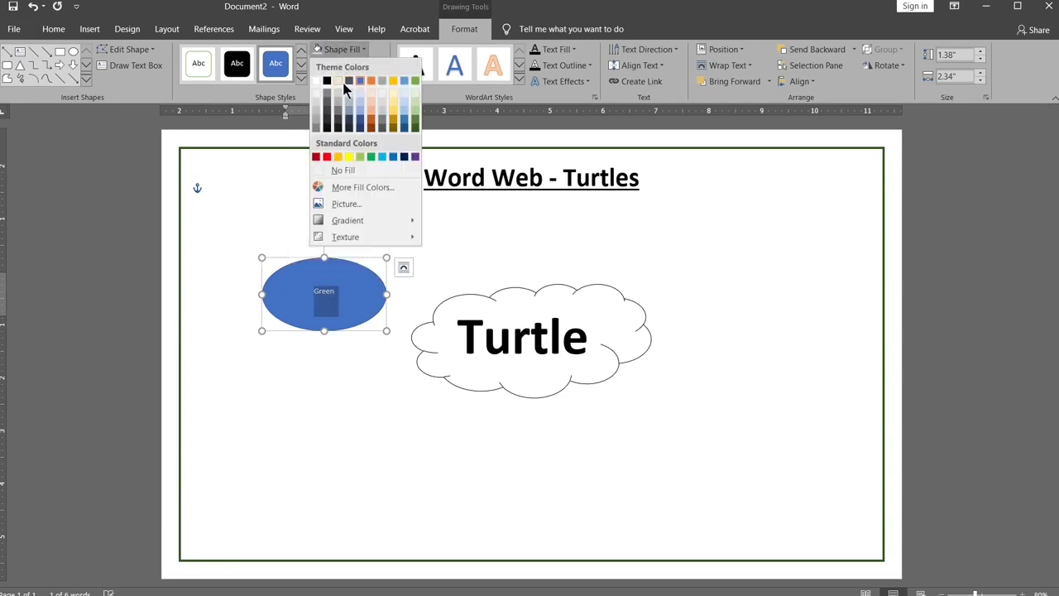
click(345, 169)
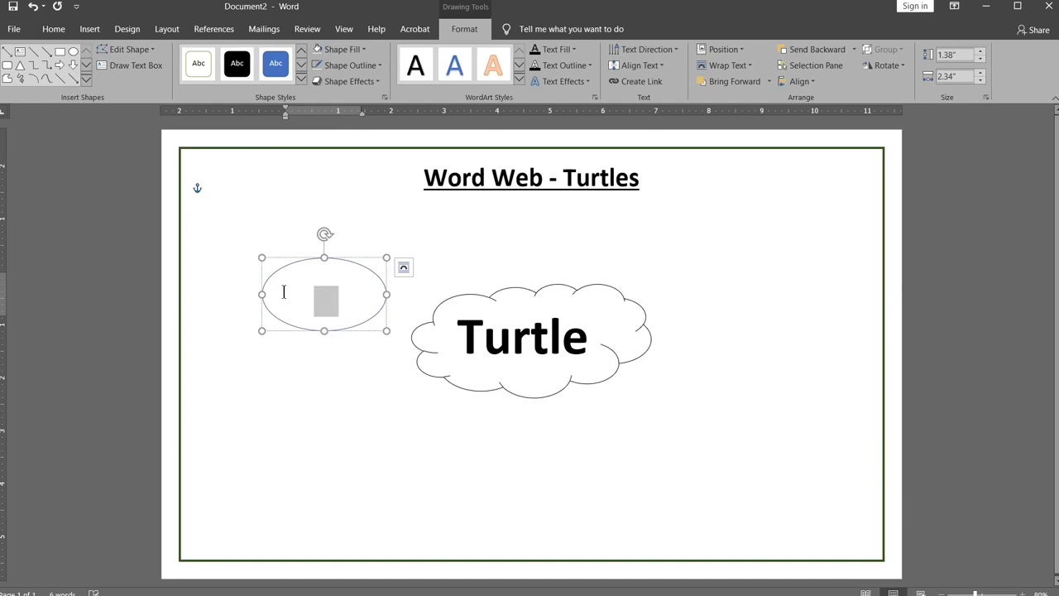
click(53, 29)
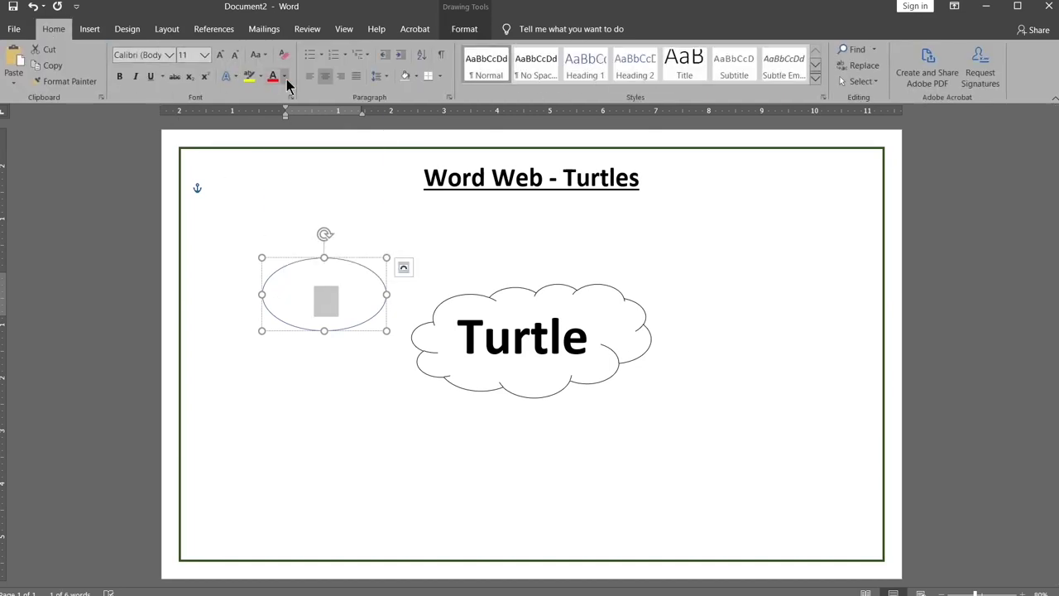
click(285, 76)
click(279, 124)
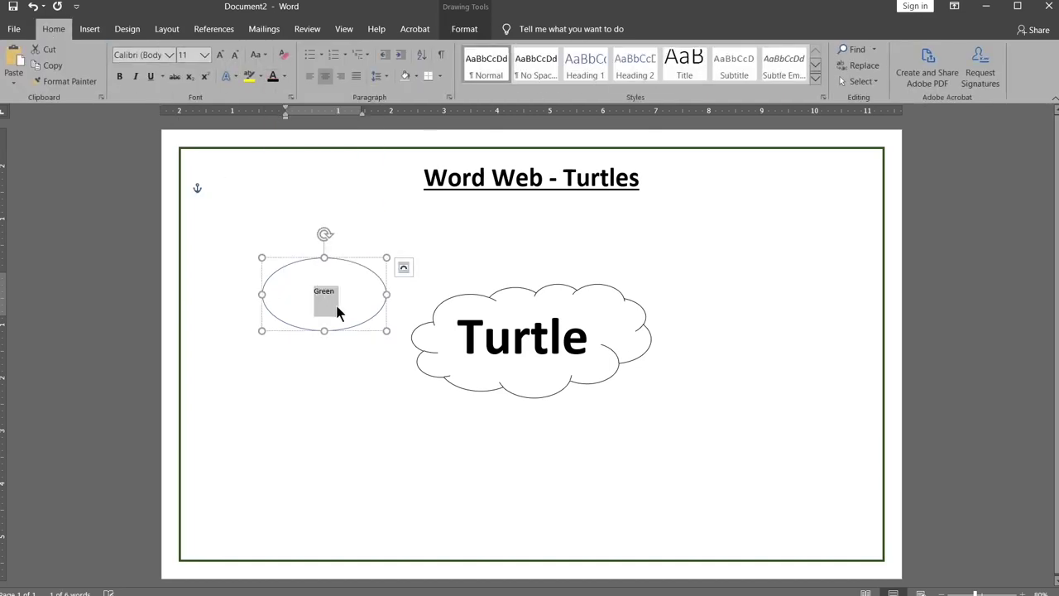
- Set the outline colour of the "Green" oval to black
click(460, 30)
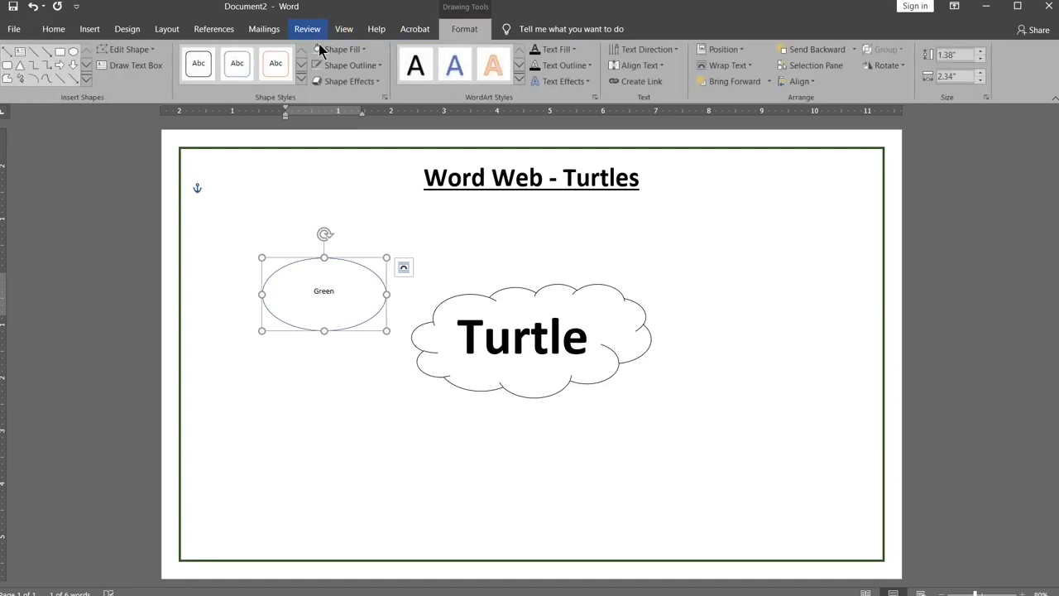
click(352, 65)
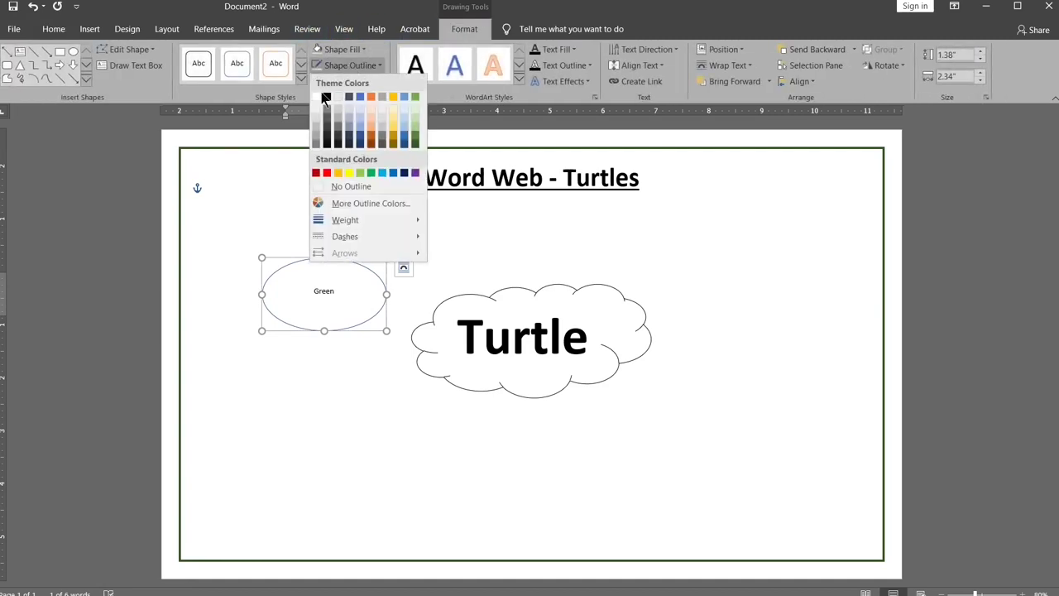
click(328, 98)
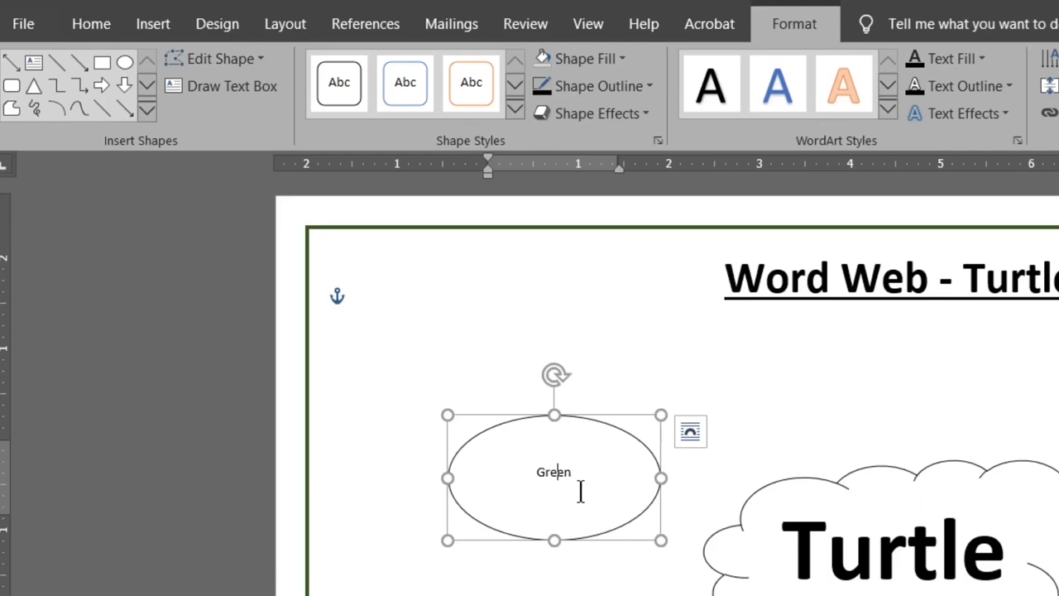
- Enlarge the "Green" text in the oval to font size 28
drag(340, 302, 305, 304)
click(91, 24)
click(376, 68)
click(375, 68)
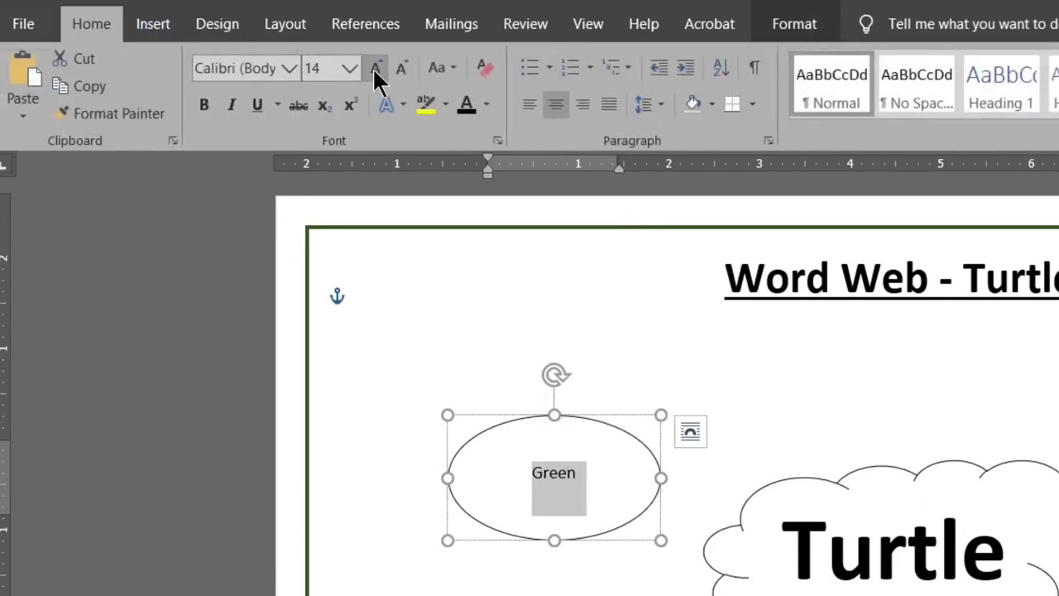
click(376, 67)
click(376, 68)
click(375, 68)
click(376, 68)
click(375, 70)
click(376, 69)
click(375, 70)
click(376, 69)
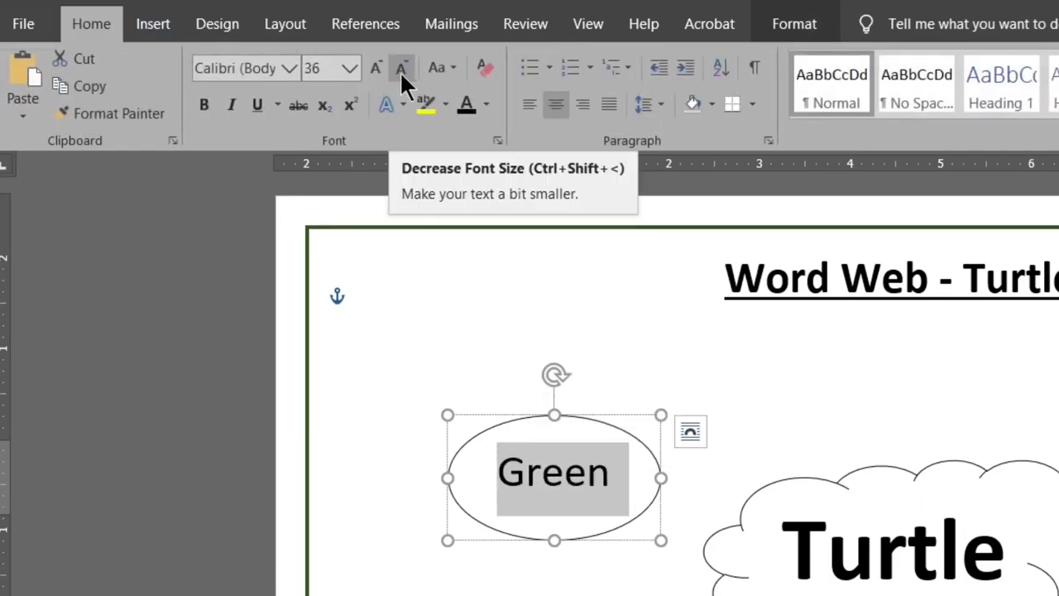
click(399, 71)
click(377, 378)
- Remove the space after the "Green" paragraph, and make the oval slightly flatter and place it further left of the cloud
click(339, 293)
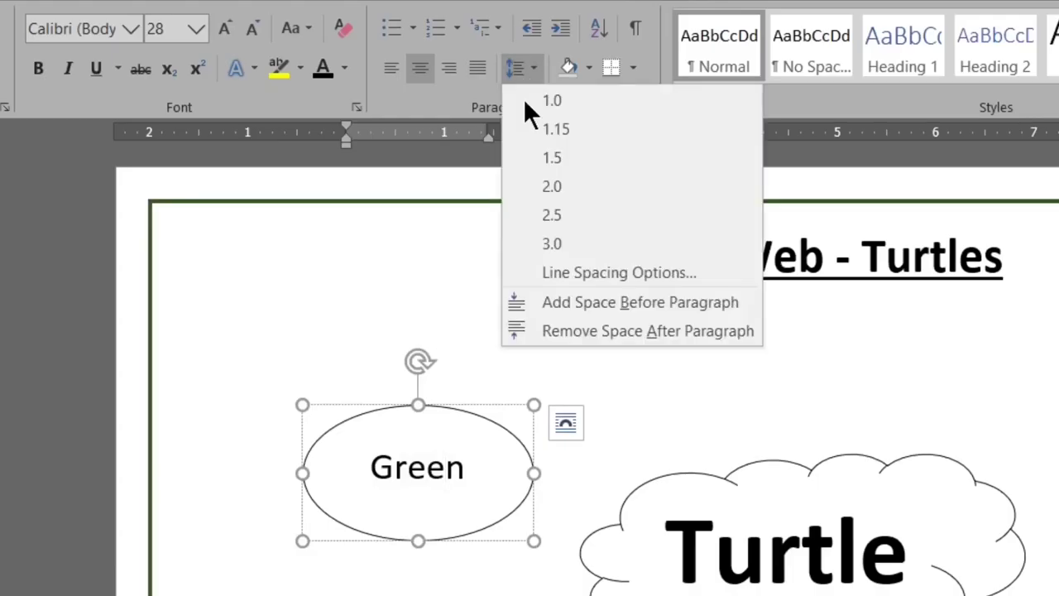
click(567, 331)
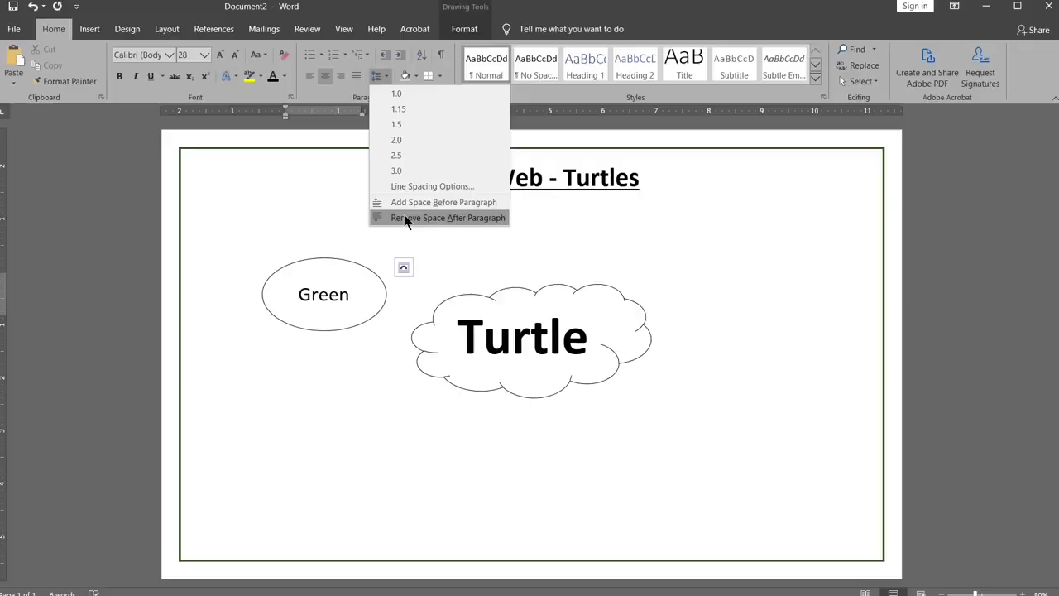
click(405, 218)
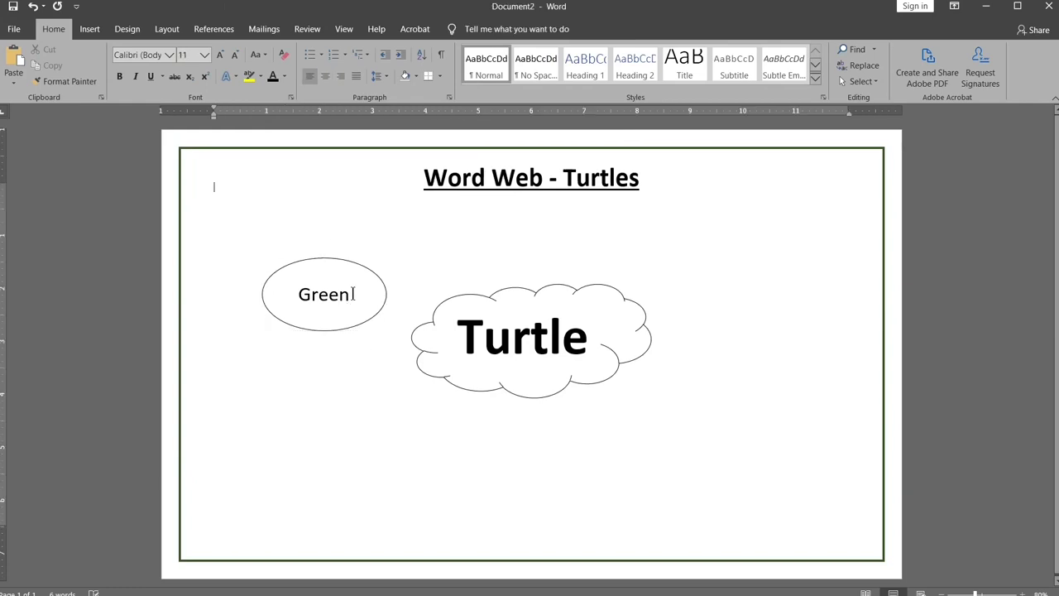
drag(381, 320, 340, 315)
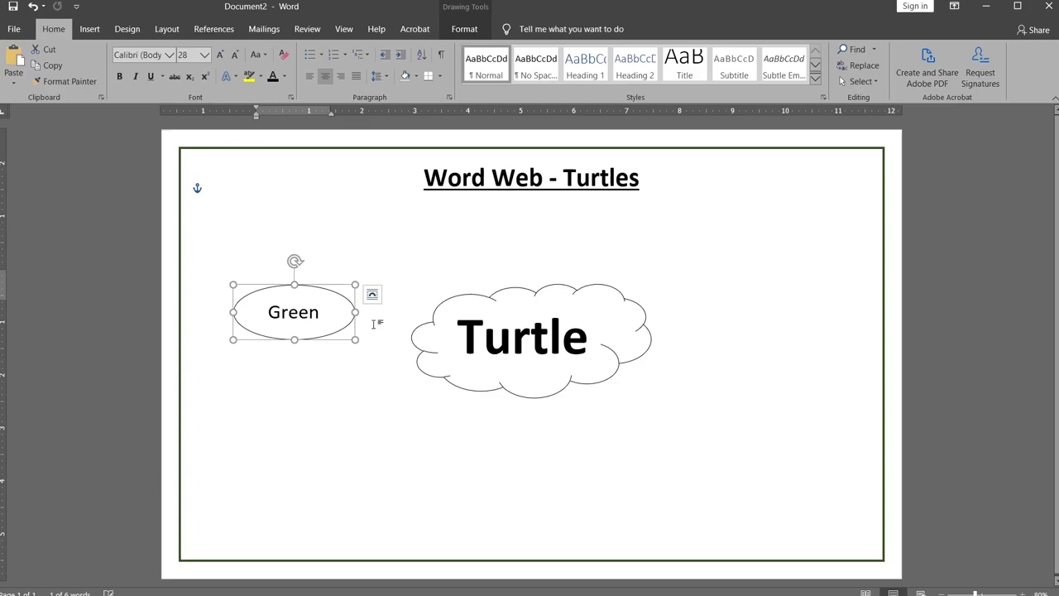
- Draw a double-headed arrow about 1.08" wide and 0.47" high between the "Green" oval and the cloud
click(373, 324)
click(89, 29)
click(197, 70)
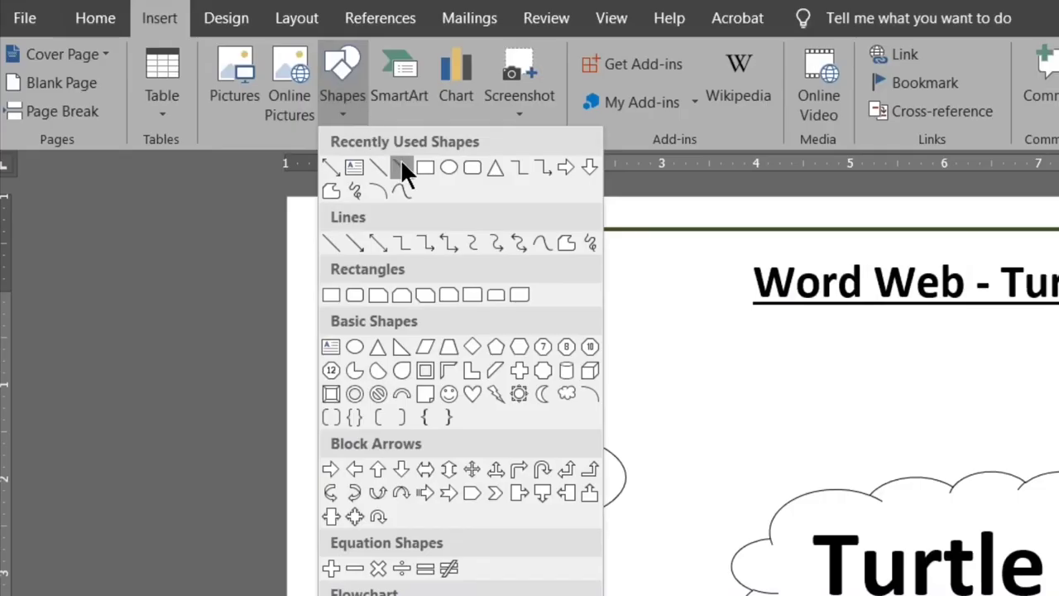
click(332, 190)
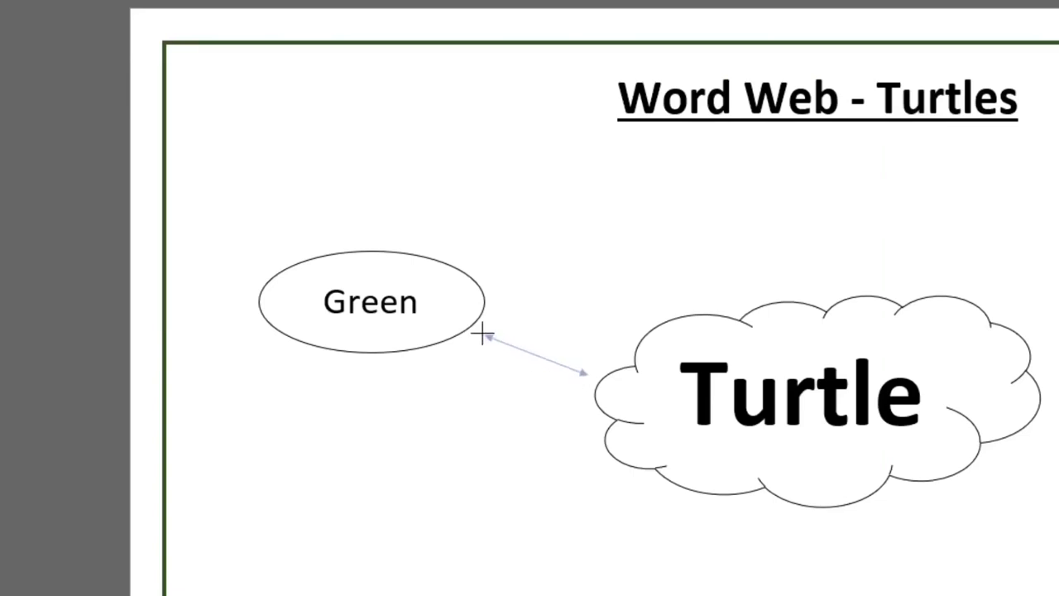
double_click(483, 331)
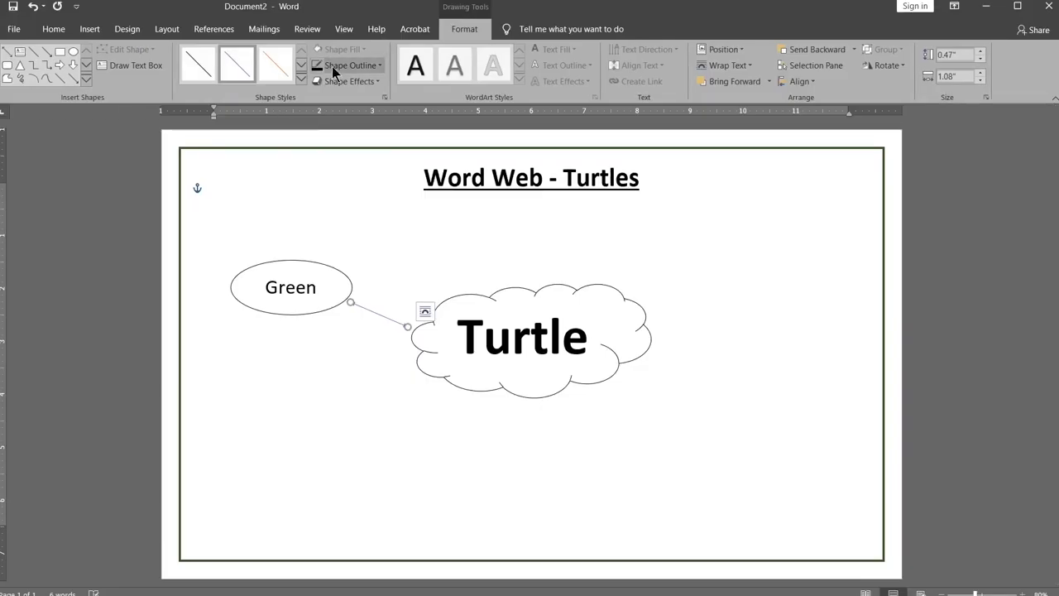
- Set the outline colour of the arrow beside the "Green" oval to black
click(331, 69)
click(475, 112)
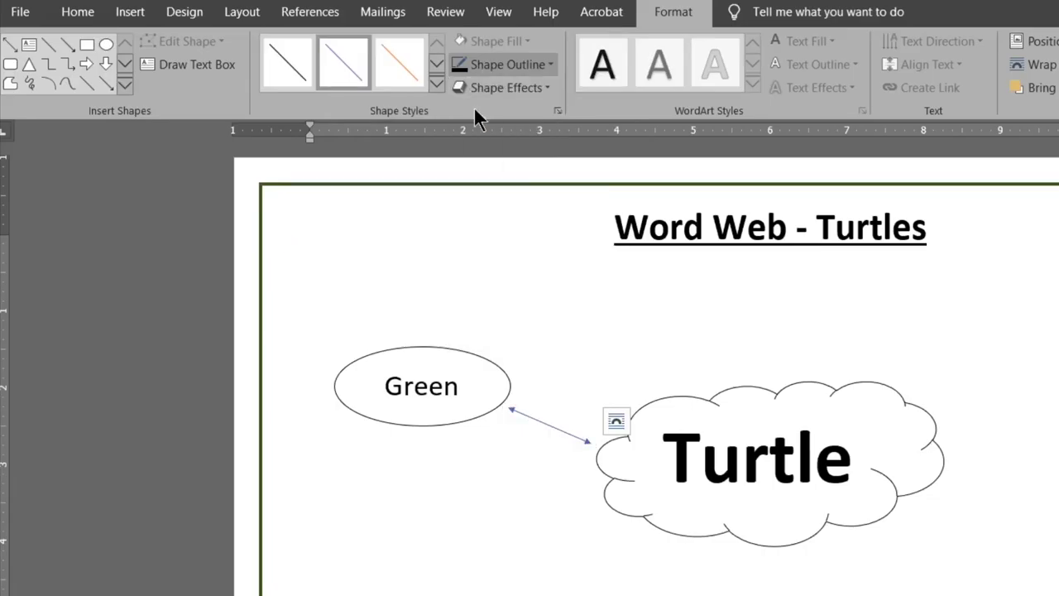
click(524, 470)
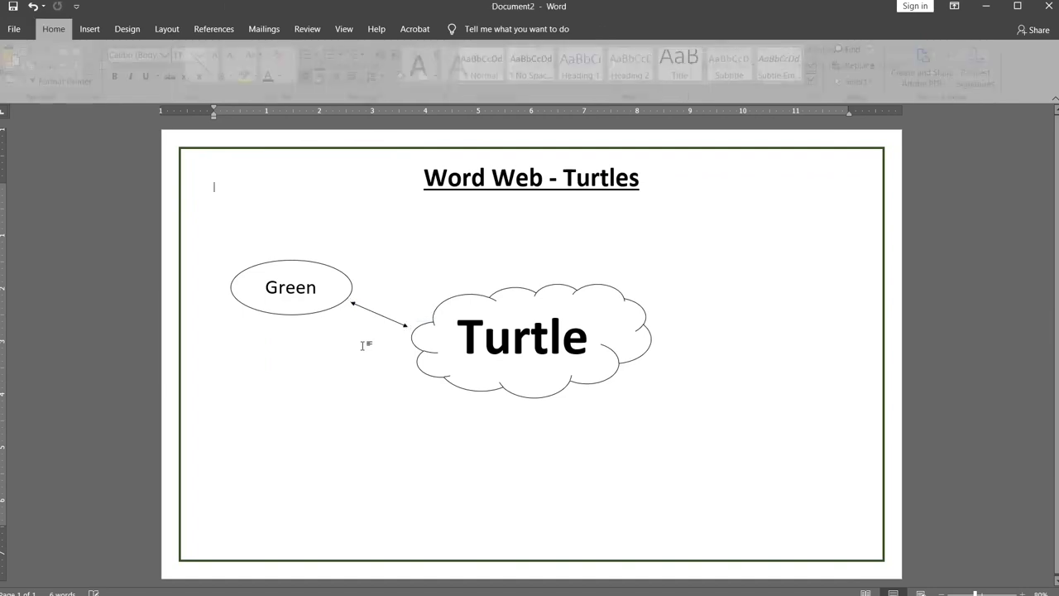
- Draw a text box about 2.65" wide and 1.33" high below the "Green" oval and enter "Lays Egg" in it
click(89, 29)
click(192, 64)
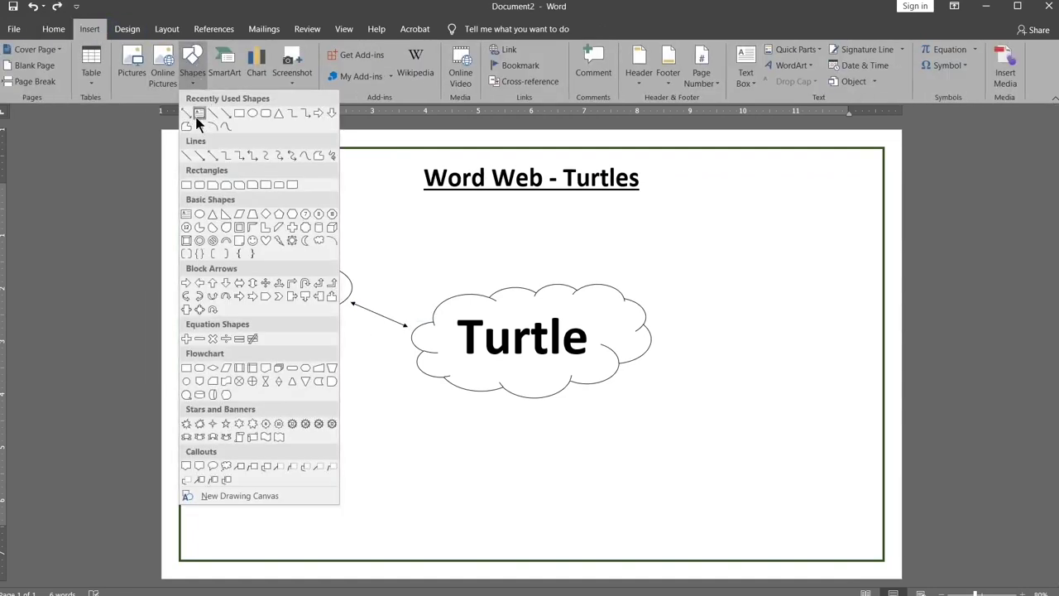
click(199, 114)
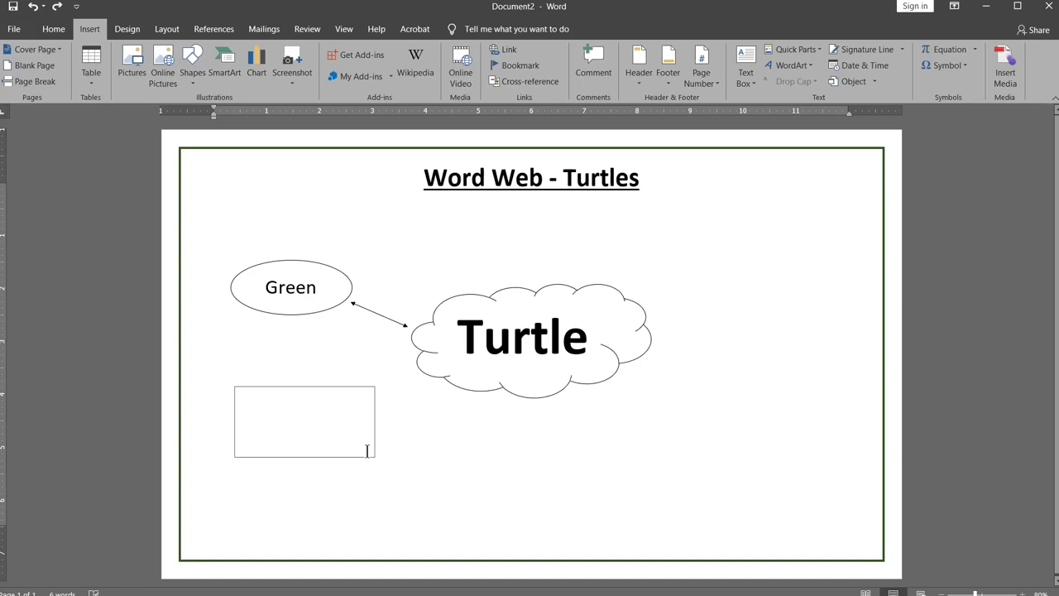
text(Lays Egg)
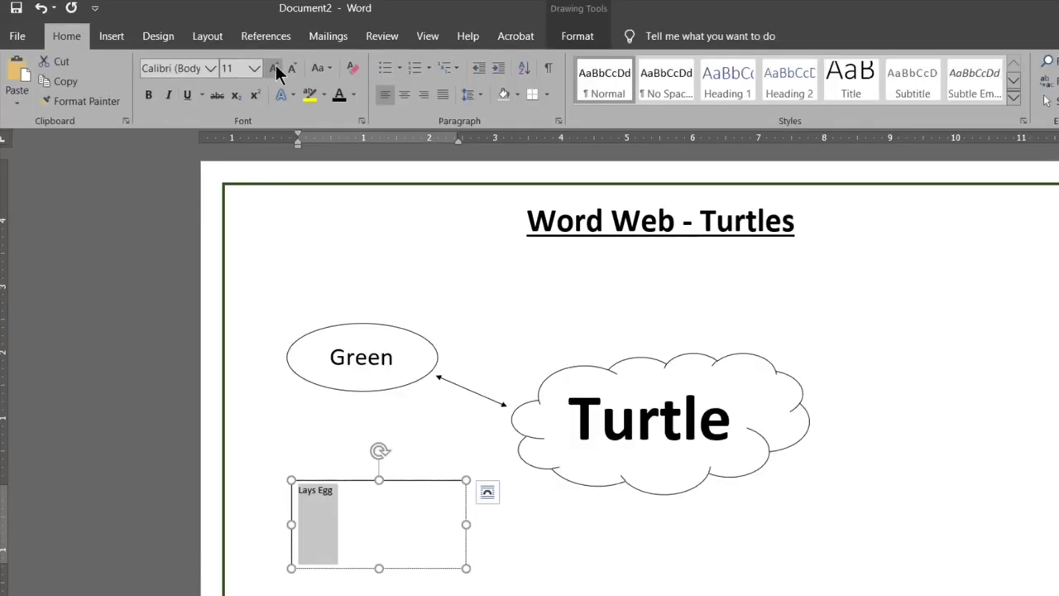
- Enlarge the "Lays Egg" text to font size 28
click(275, 66)
click(276, 66)
click(276, 66)
click(276, 66)
click(275, 66)
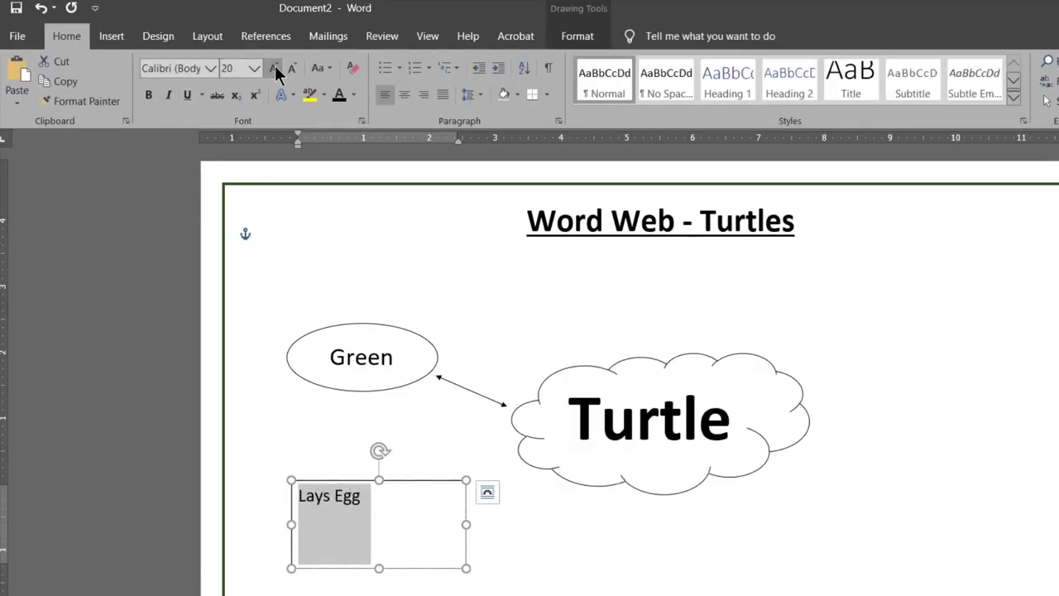
click(276, 67)
click(276, 66)
click(275, 67)
click(276, 70)
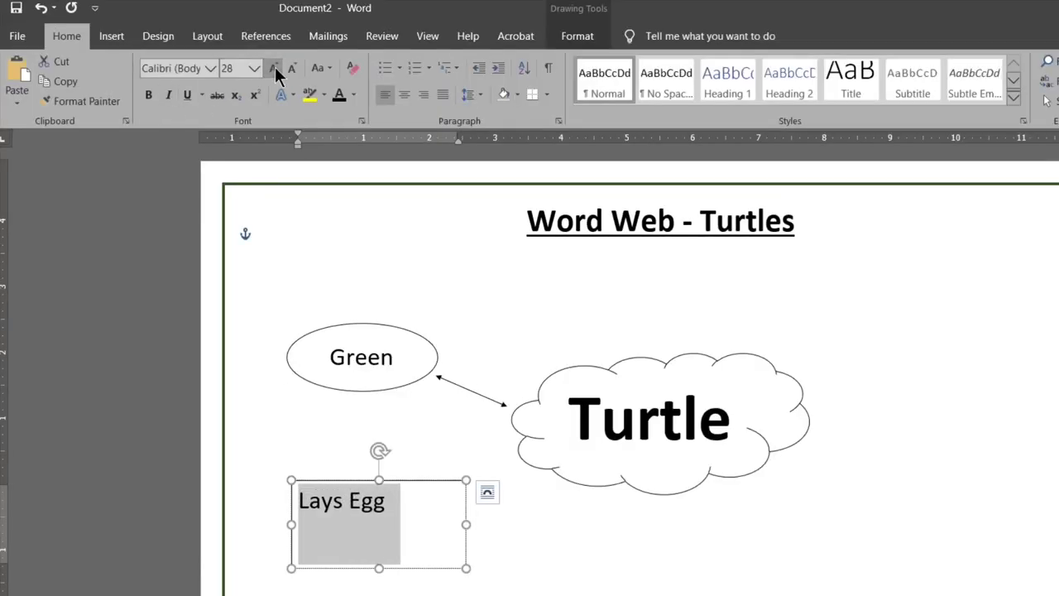
- Centre the "Lays Egg" text horizontally and align it to the middle of its text box
click(403, 499)
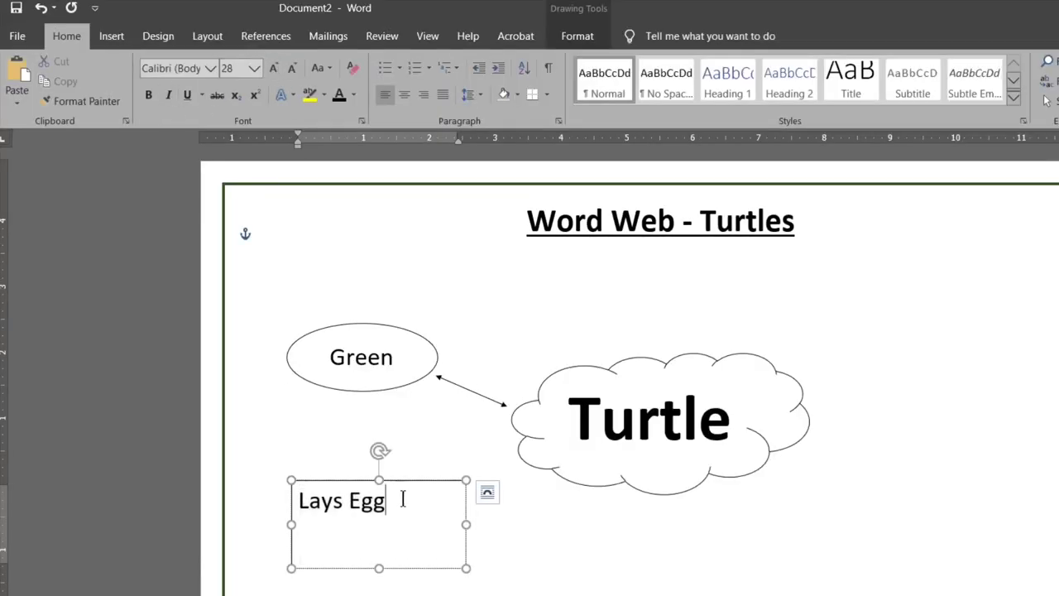
click(404, 94)
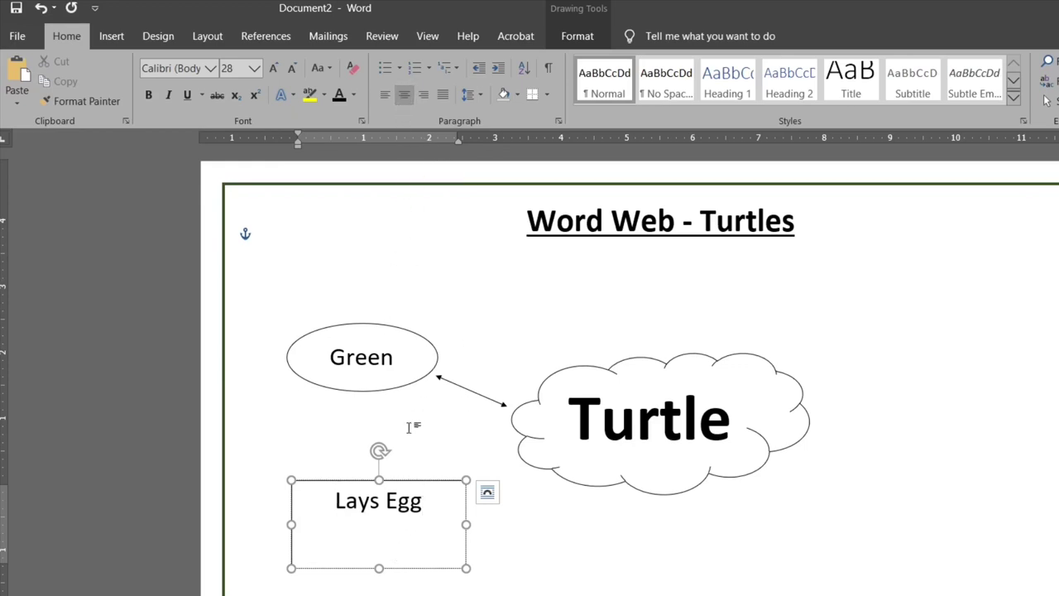
click(580, 37)
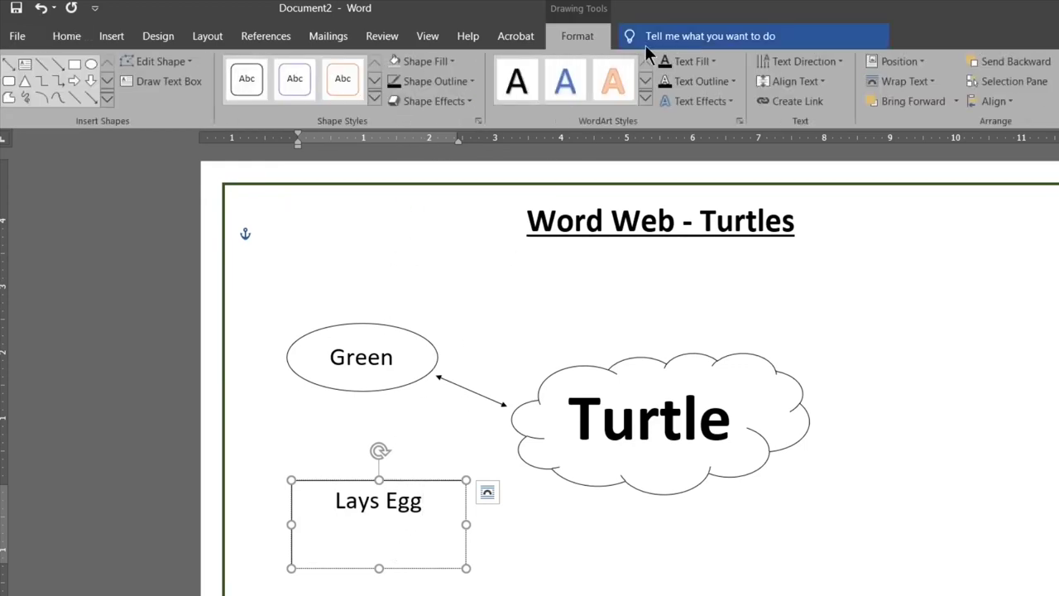
click(785, 83)
click(798, 166)
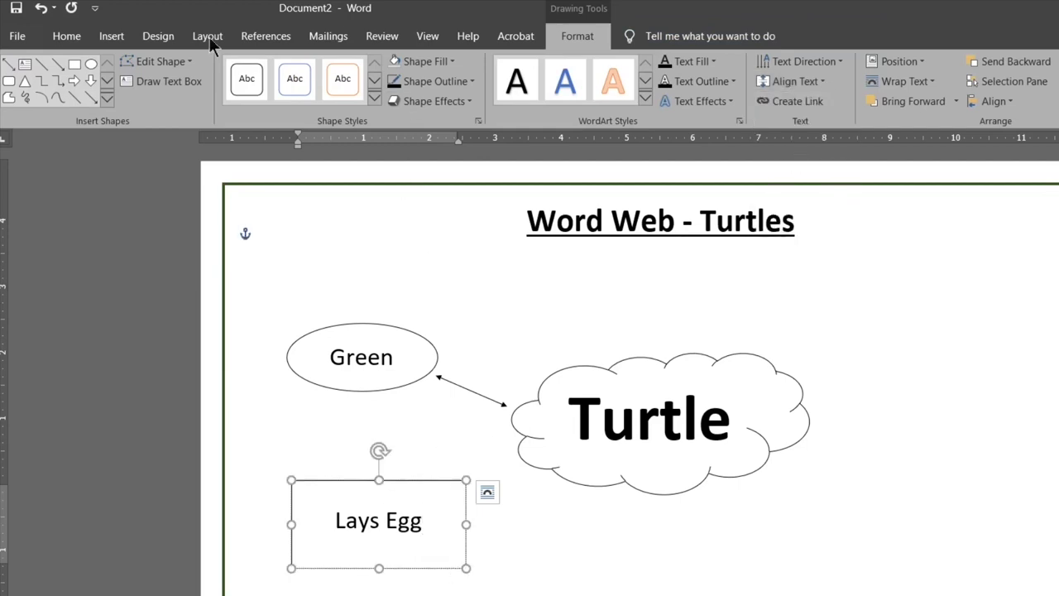
- Remove the space after the "Lays Egg" paragraph
click(70, 37)
click(464, 97)
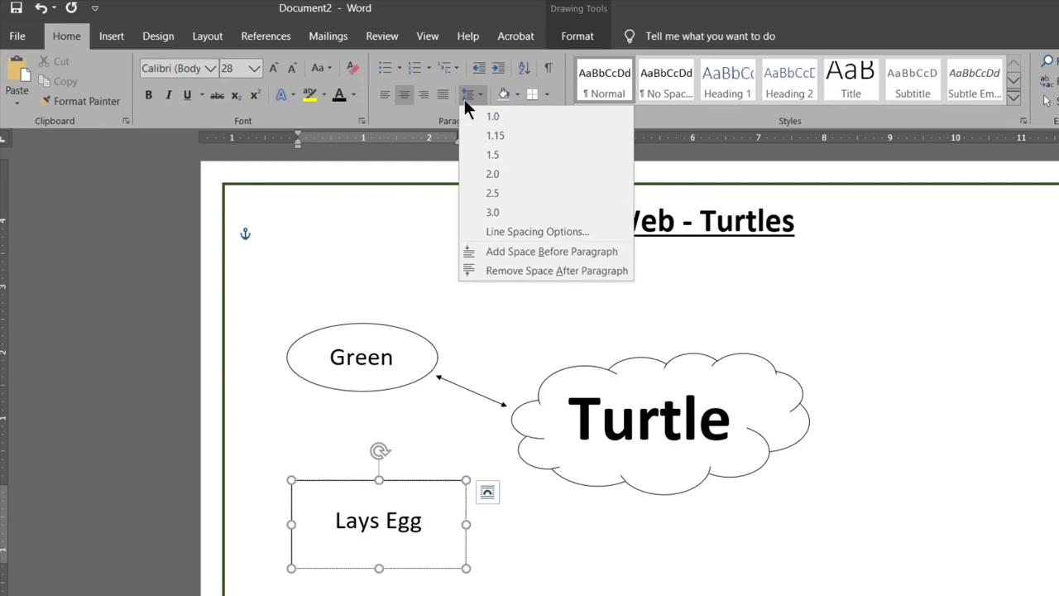
click(513, 265)
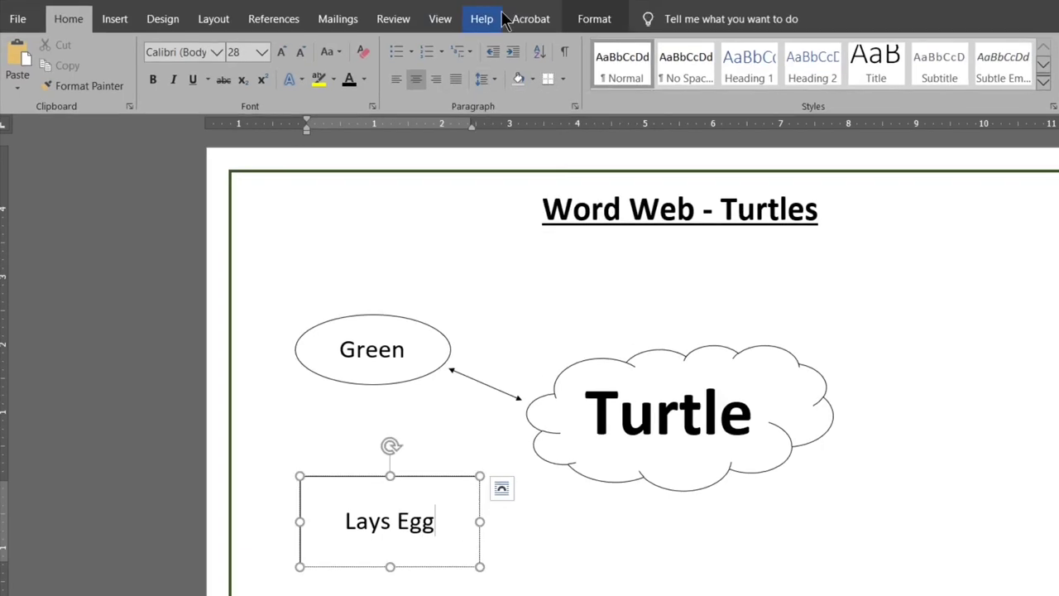
- Change the "Lays Egg" text box into a slightly smaller oval and correct its text to "Lays Eggs"
click(595, 18)
click(180, 46)
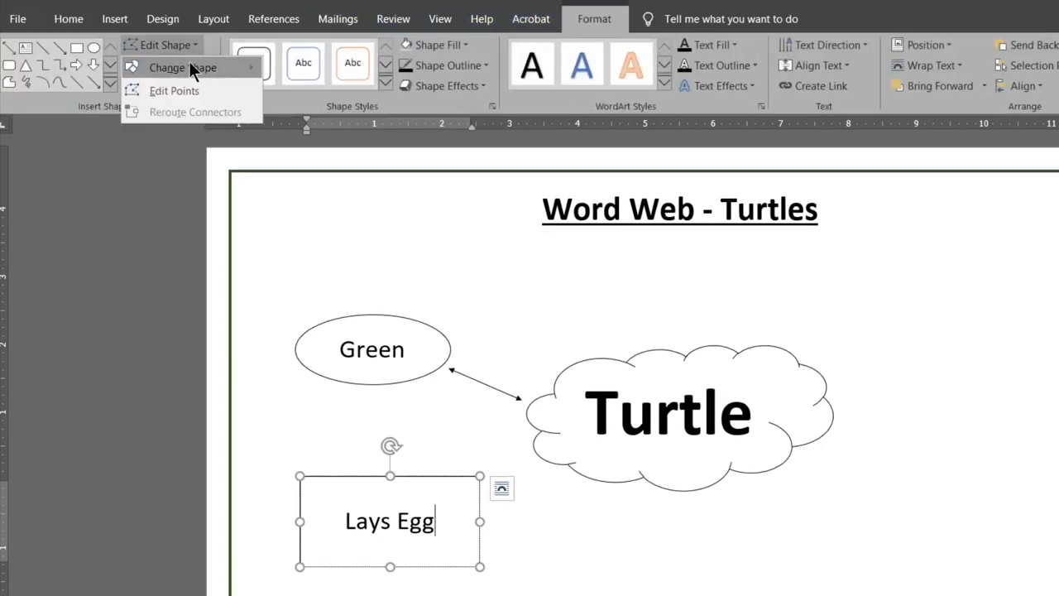
mouse_move(190, 63)
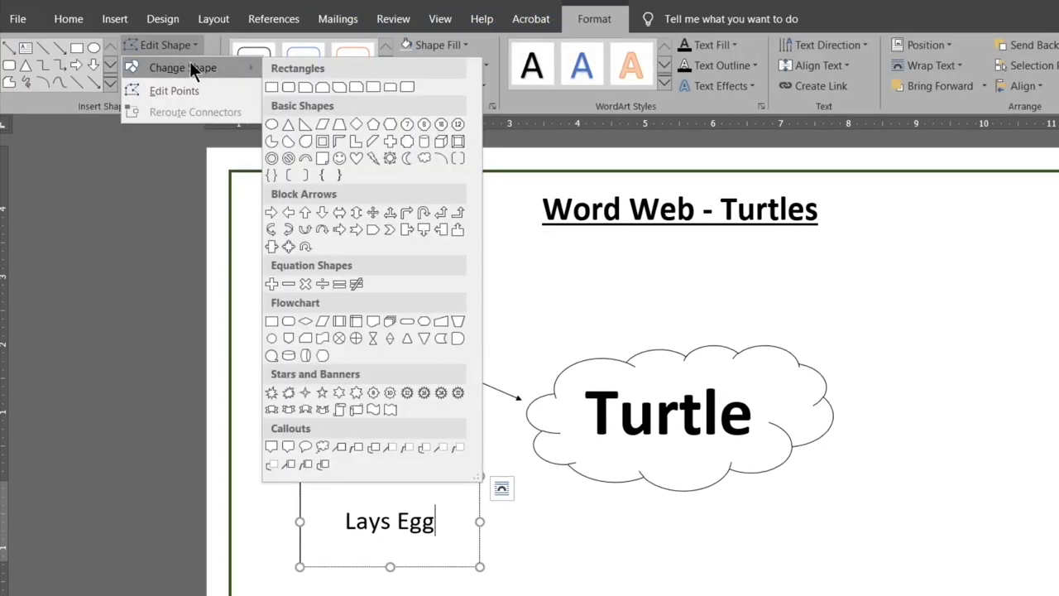
click(278, 124)
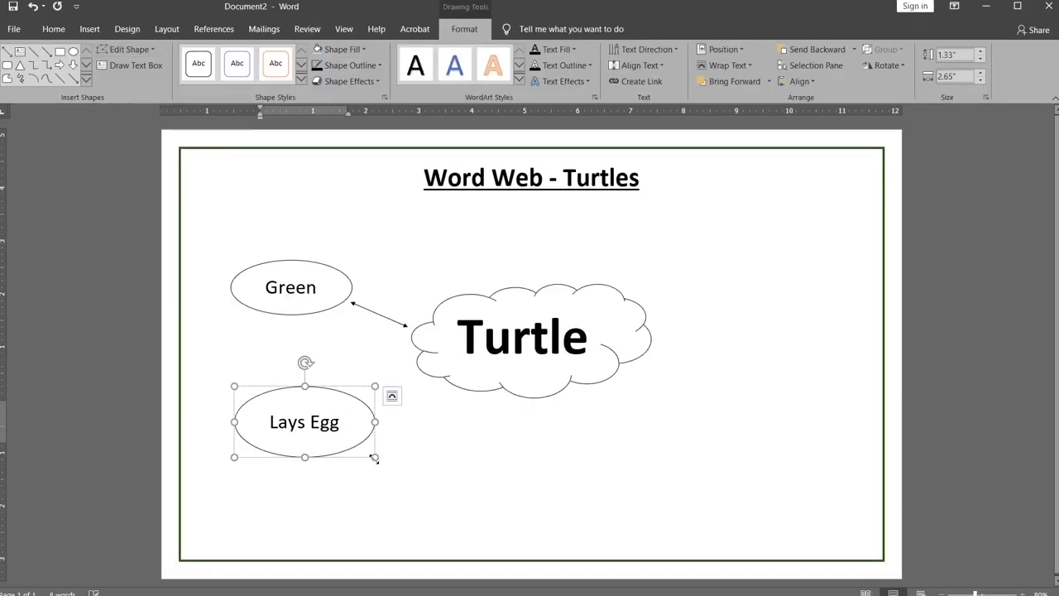
mouse_move(375, 458)
mouse_down()
mouse_move(349, 445)
mouse_move(361, 448)
mouse_up()
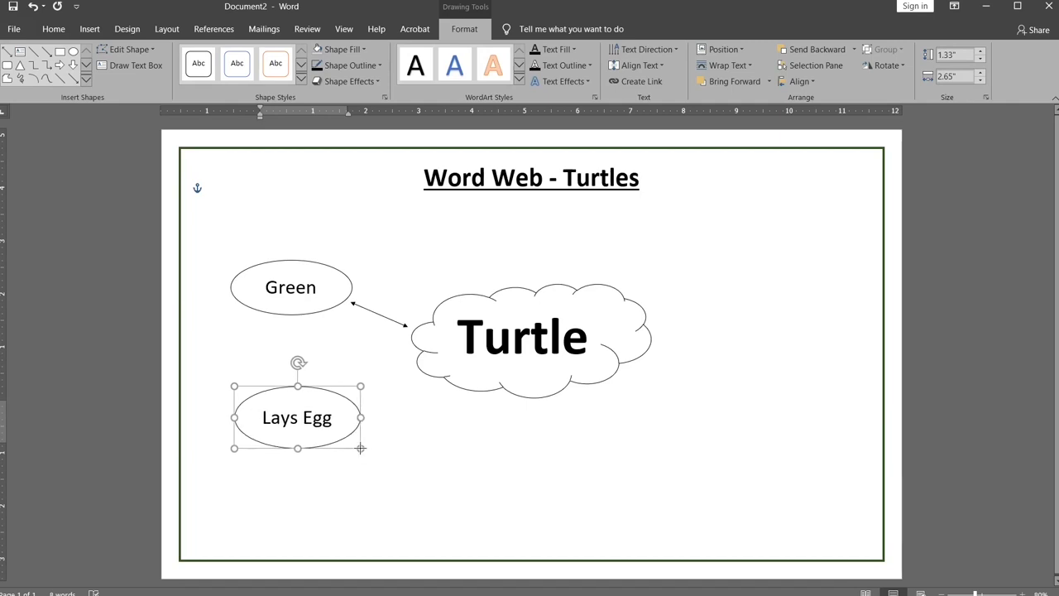
click(213, 206)
- Draw a double-headed arrow about 0.96" wide and 0.57" high between the "Lays Eggs" oval and the cloud
click(91, 31)
click(199, 58)
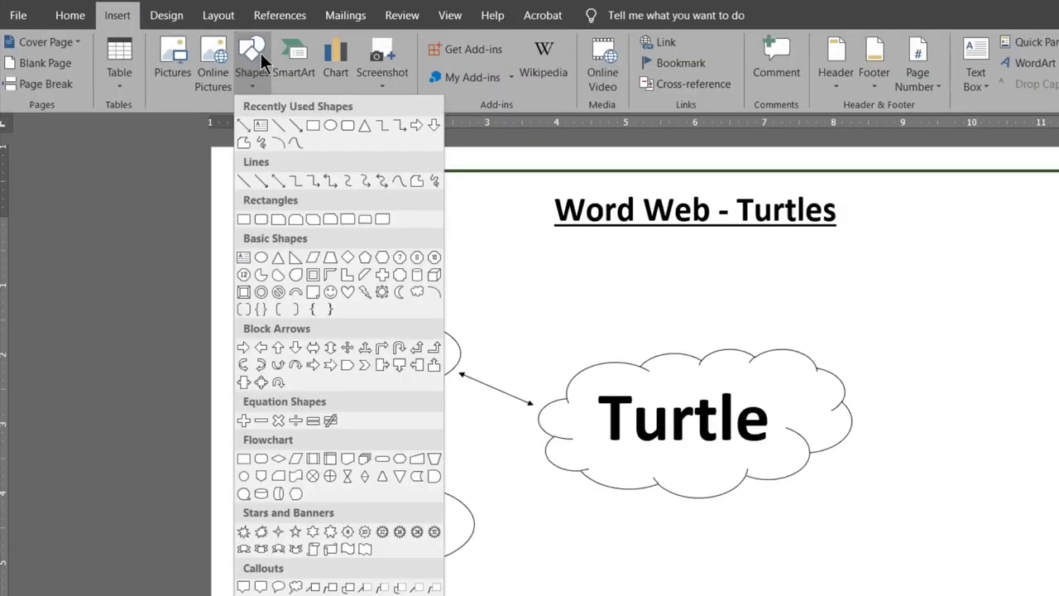
click(242, 125)
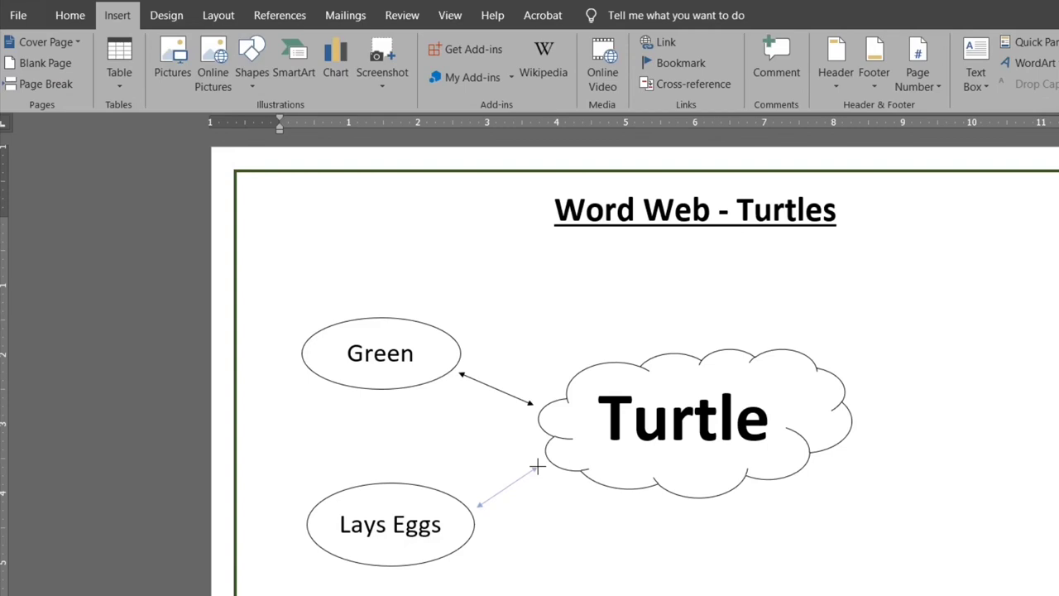
drag(542, 469, 541, 470)
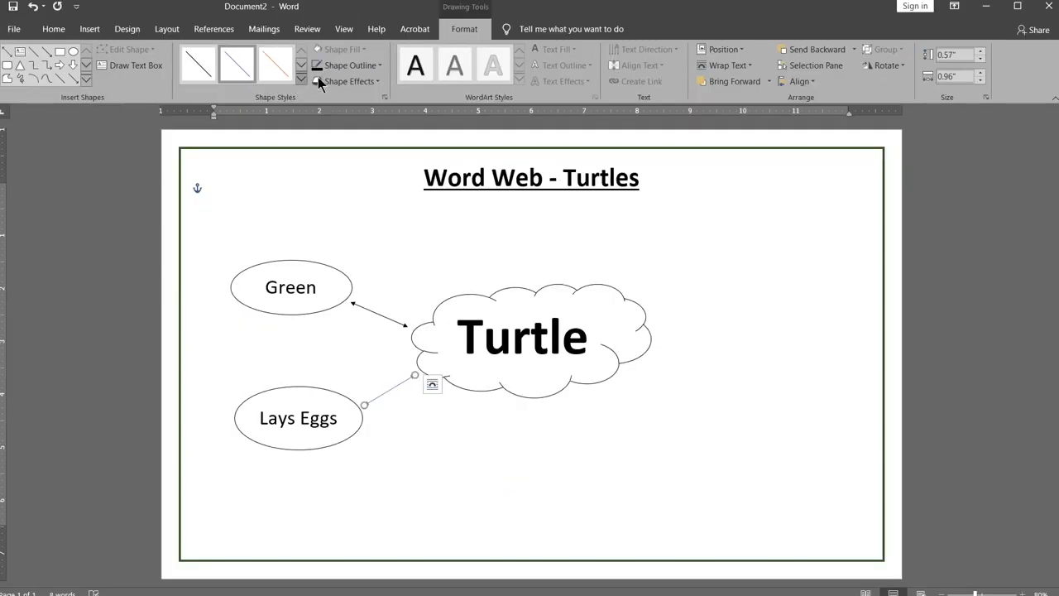
- Set the outline colour of the arrow beside the "Lays Eggs" oval to black
click(345, 66)
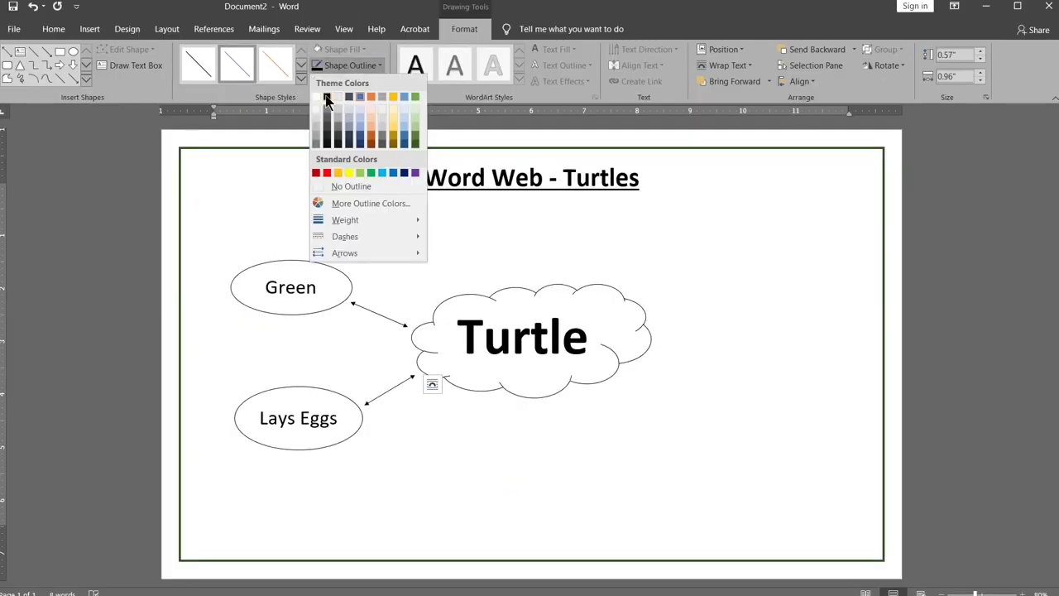
click(327, 97)
click(393, 291)
- Draw five more black double-headed arrows around the cloud: upper left, upper right, right, lower right and directly below it
click(89, 29)
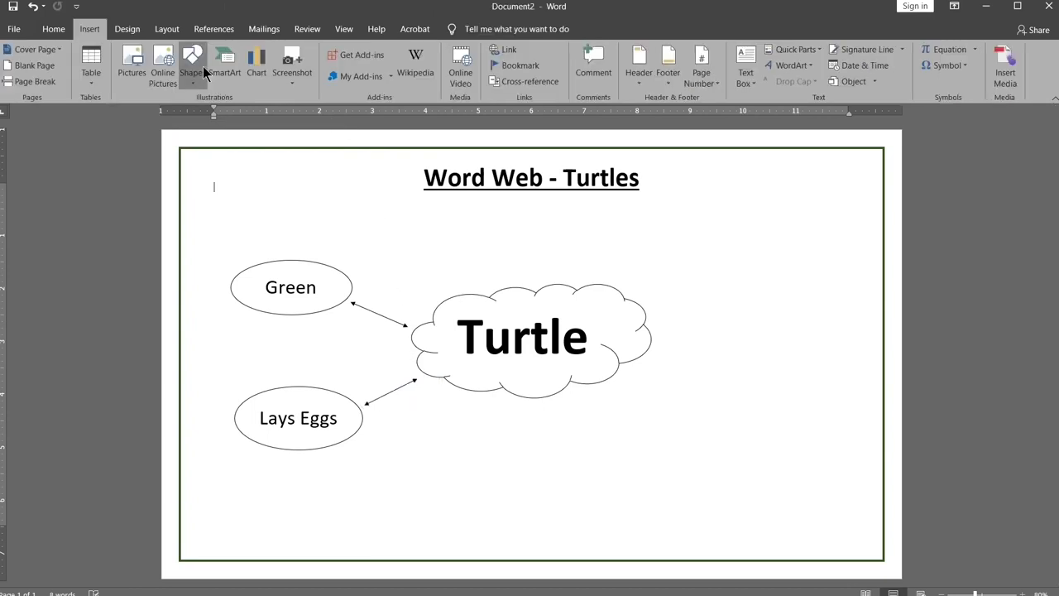
click(192, 62)
click(187, 118)
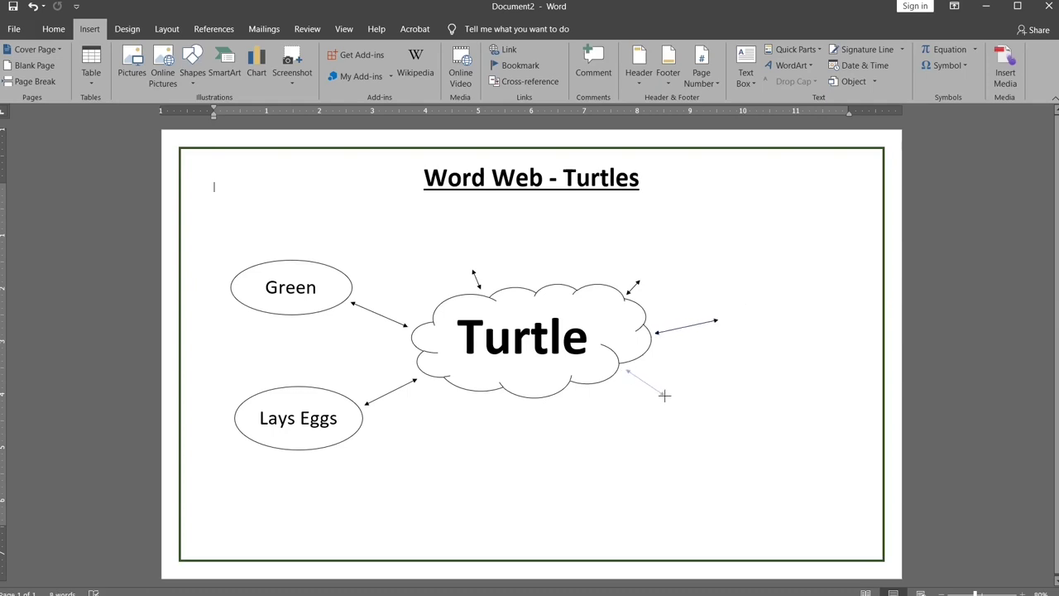
drag(537, 436, 536, 437)
click(349, 312)
click(332, 322)
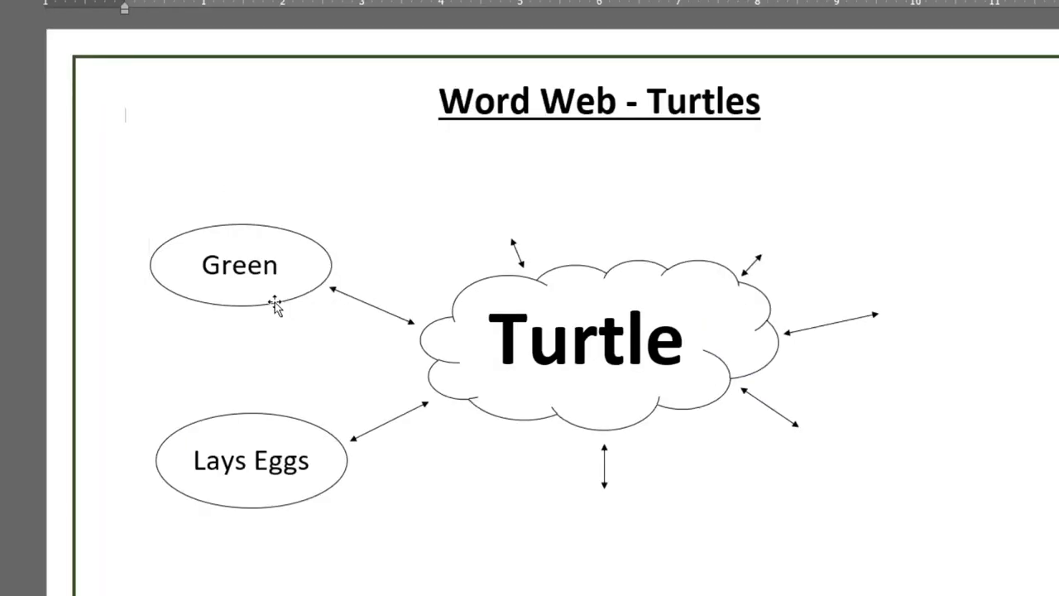
- Copy the "Green" oval and place the duplicate above the cloud, at the end of the upper-left arrow
click(275, 302)
right_click(275, 302)
click(331, 335)
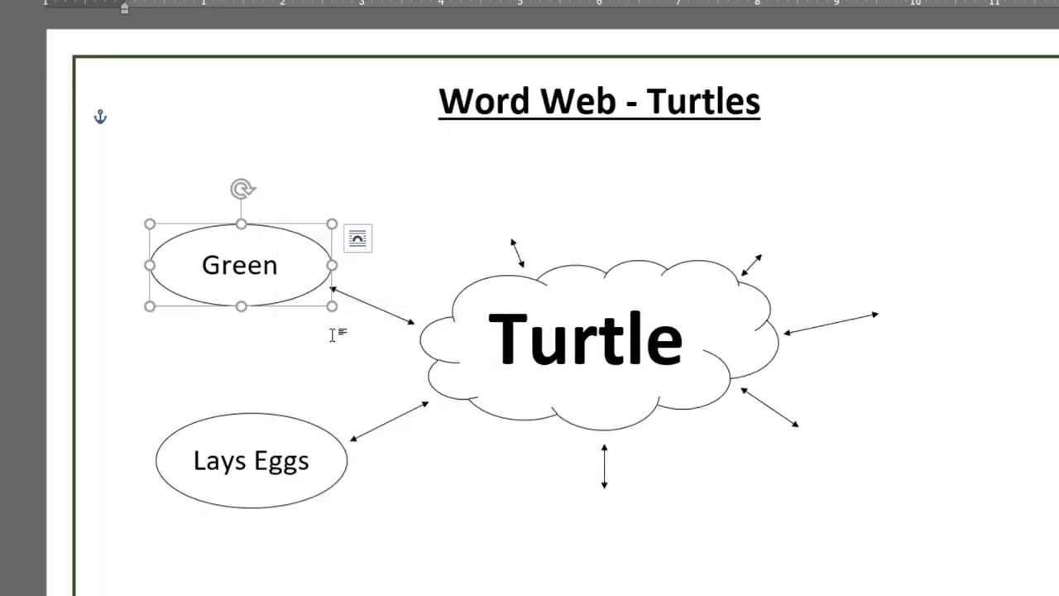
right_click(418, 217)
click(476, 300)
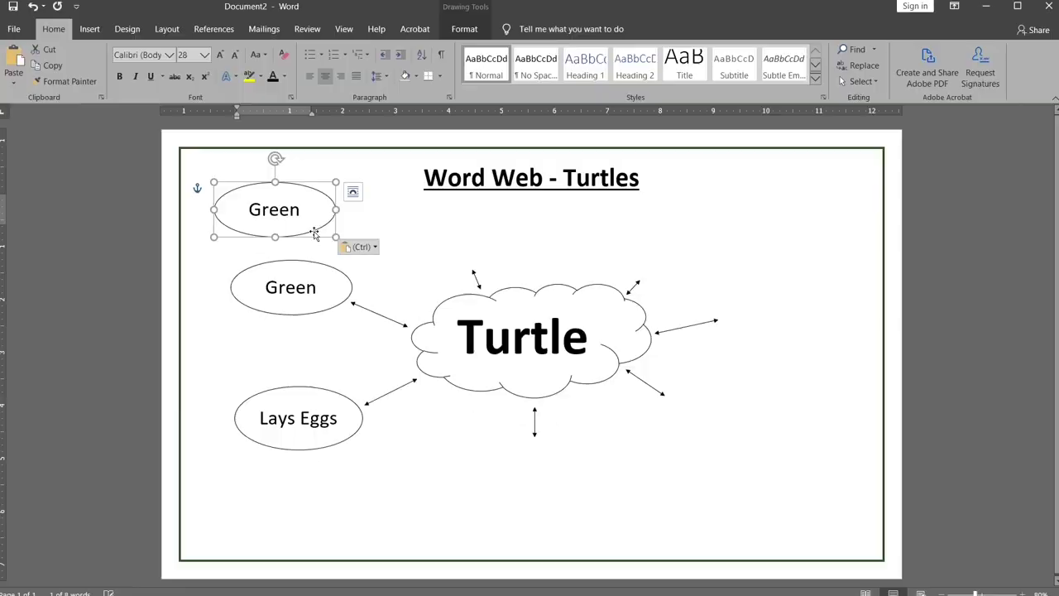
drag(287, 186, 484, 227)
drag(454, 262, 464, 268)
- Copy the "Lays Eggs" oval and place the duplicate below the cloud, under the vertical arrow
click(345, 439)
right_click(345, 442)
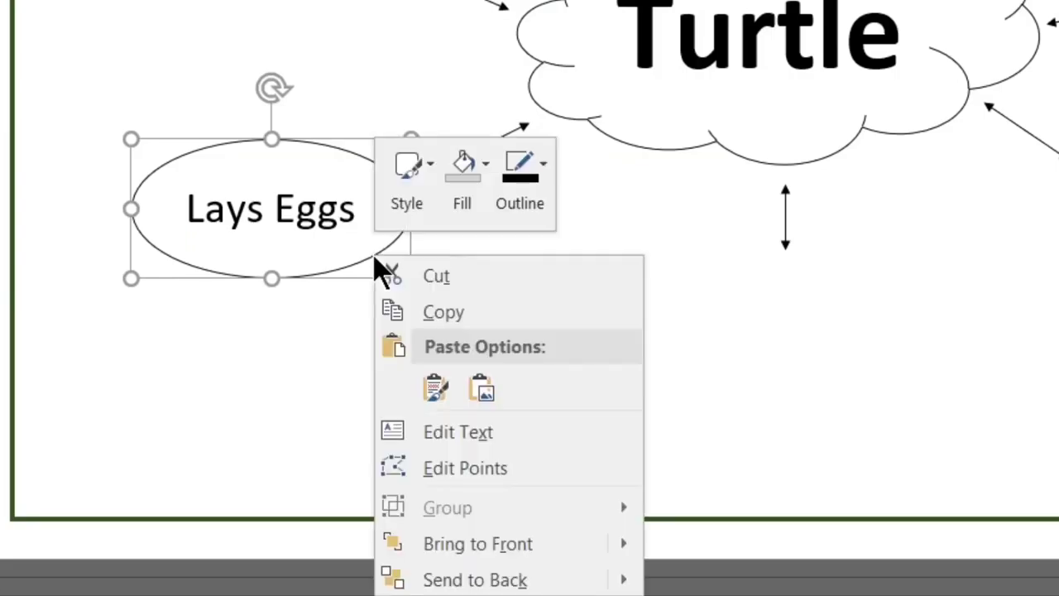
click(347, 461)
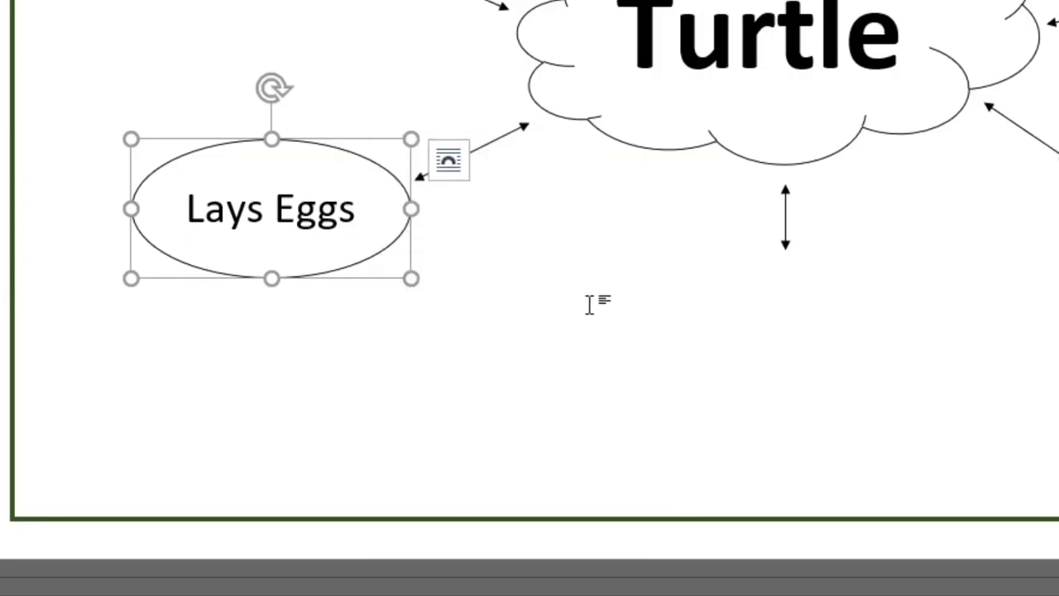
click(589, 305)
right_click(610, 311)
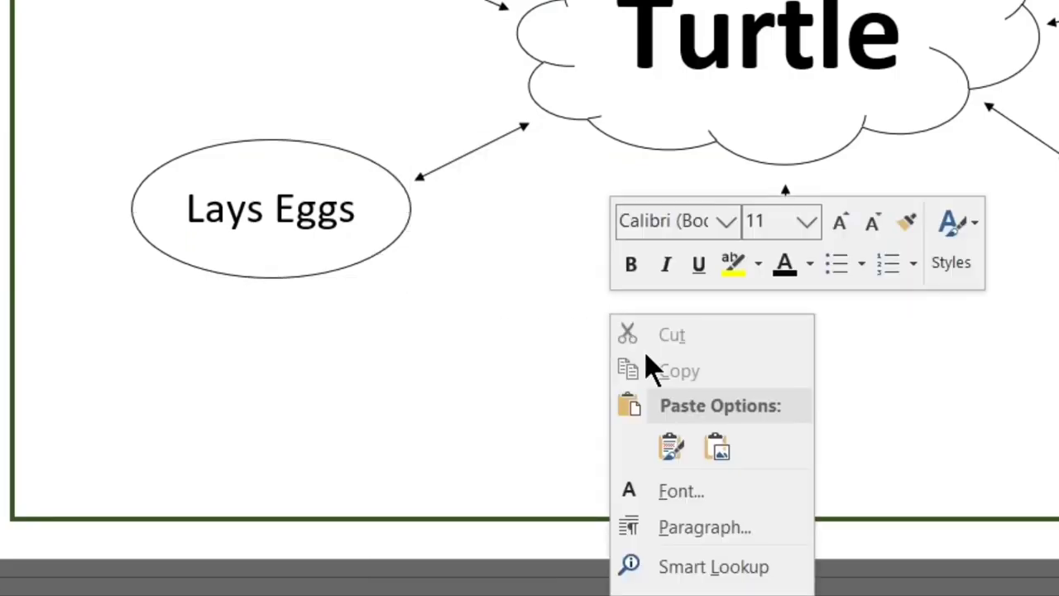
click(670, 445)
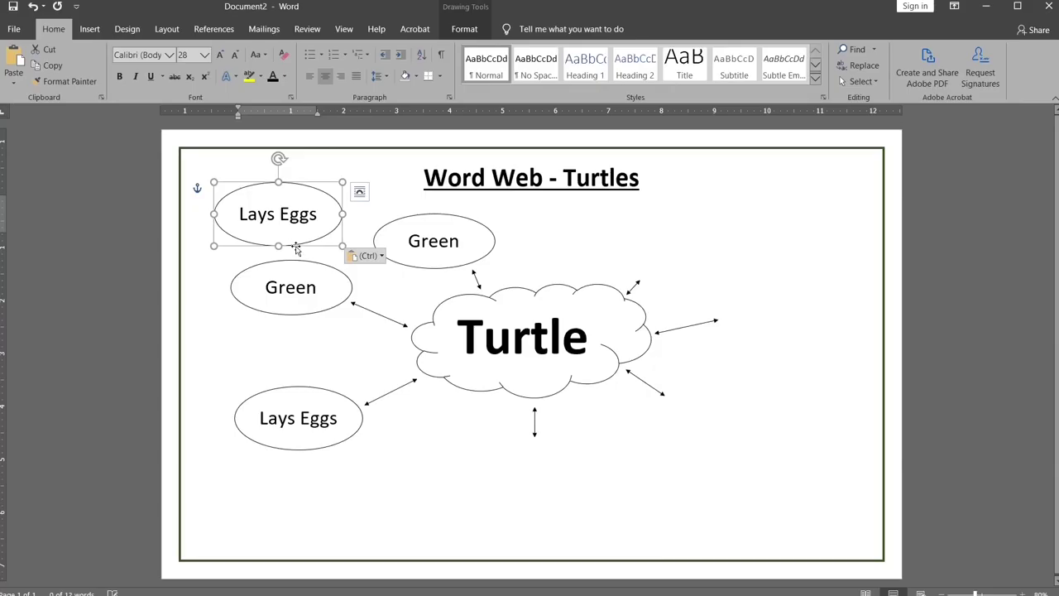
drag(296, 249, 546, 508)
click(639, 462)
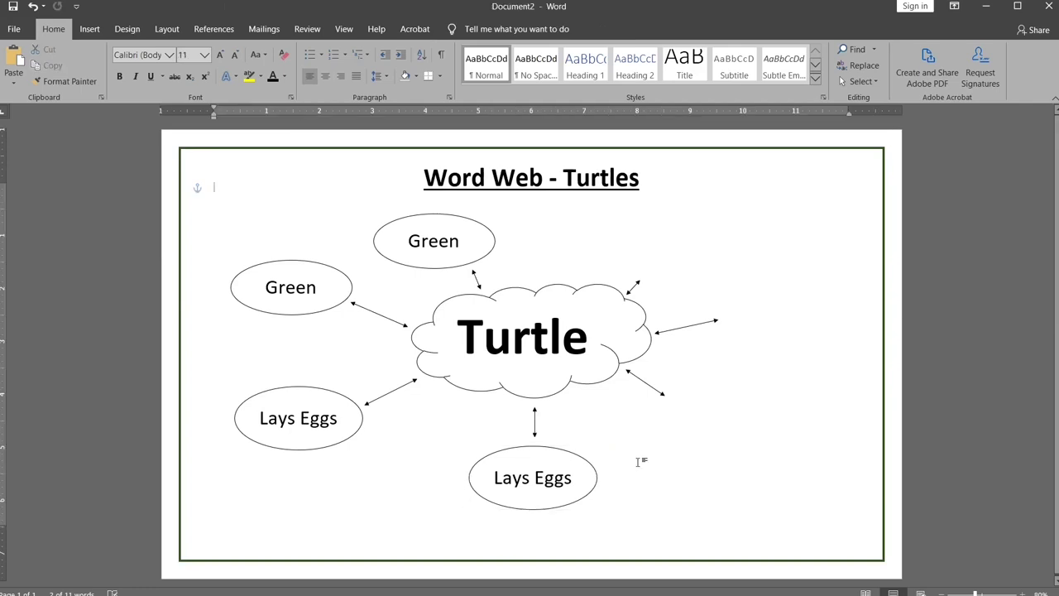
- Paste three more "Lays Eggs" ovals at the upper-right, right and lower-right arrows, and adjust the arrows to meet the ovals
key(ctrl+v)
drag(406, 282, 810, 343)
key(ctrl+v)
mouse_move(299, 179)
mouse_down()
mouse_move(718, 213)
mouse_move(702, 221)
mouse_up()
drag(775, 349, 774, 370)
click(653, 397)
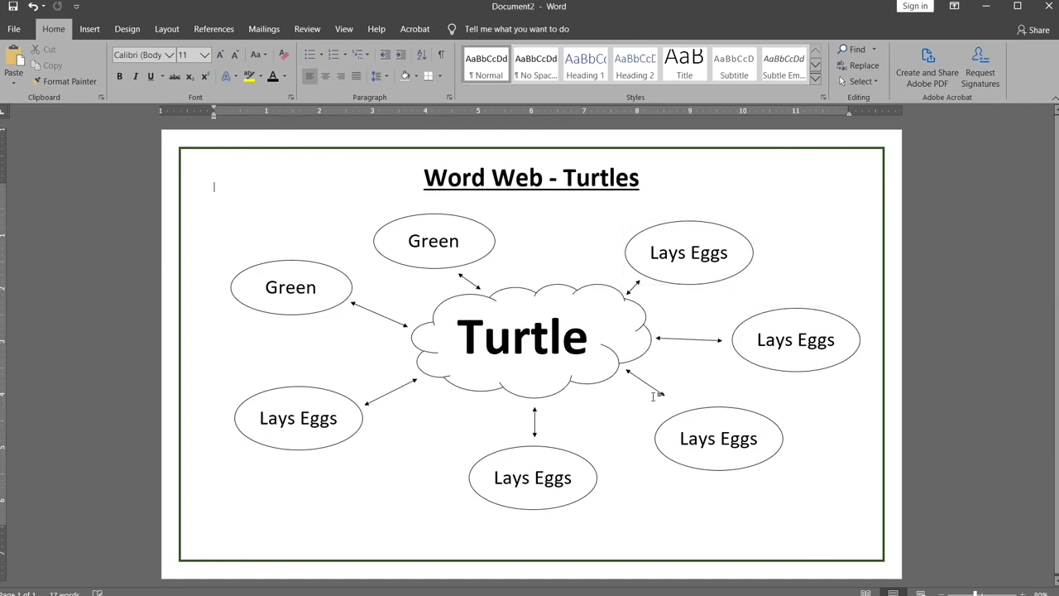
- Extend the lower-right arrow to meet its oval, and relabel the "Green" oval above the cloud as "Has Shell"
click(662, 398)
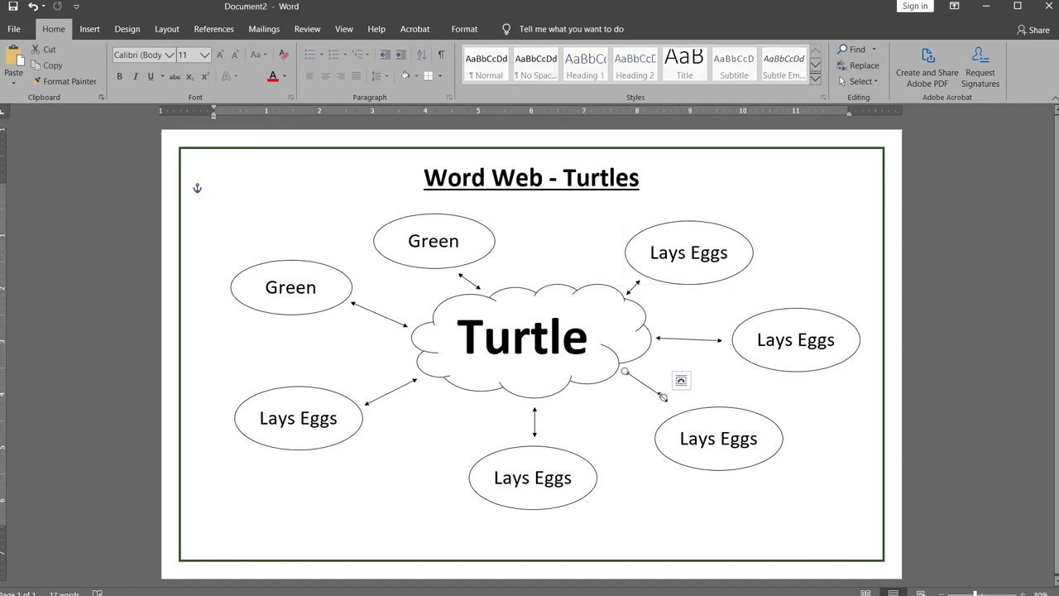
double_click(434, 241)
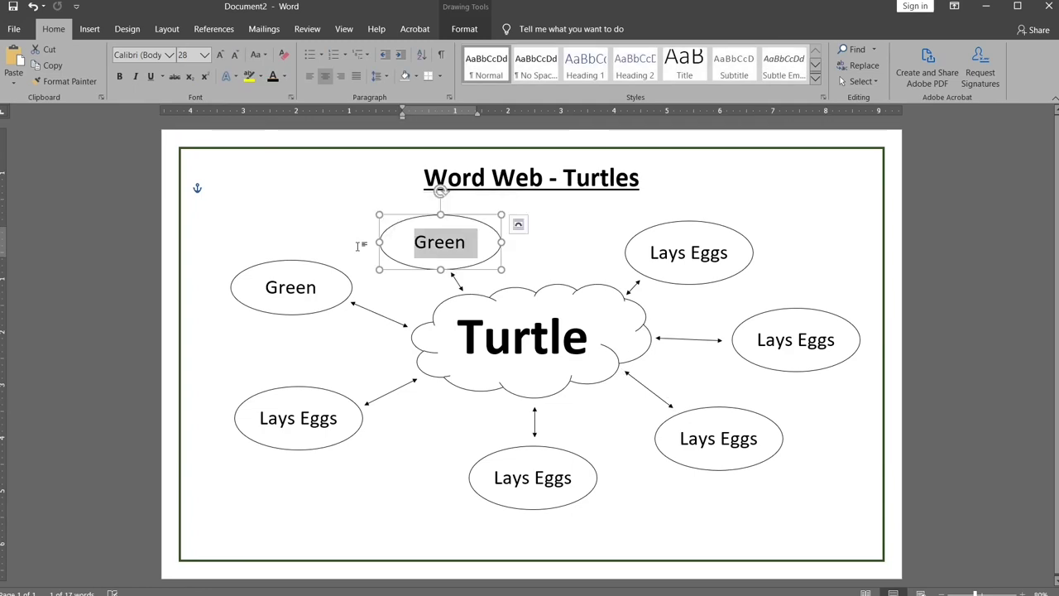
text(Has)
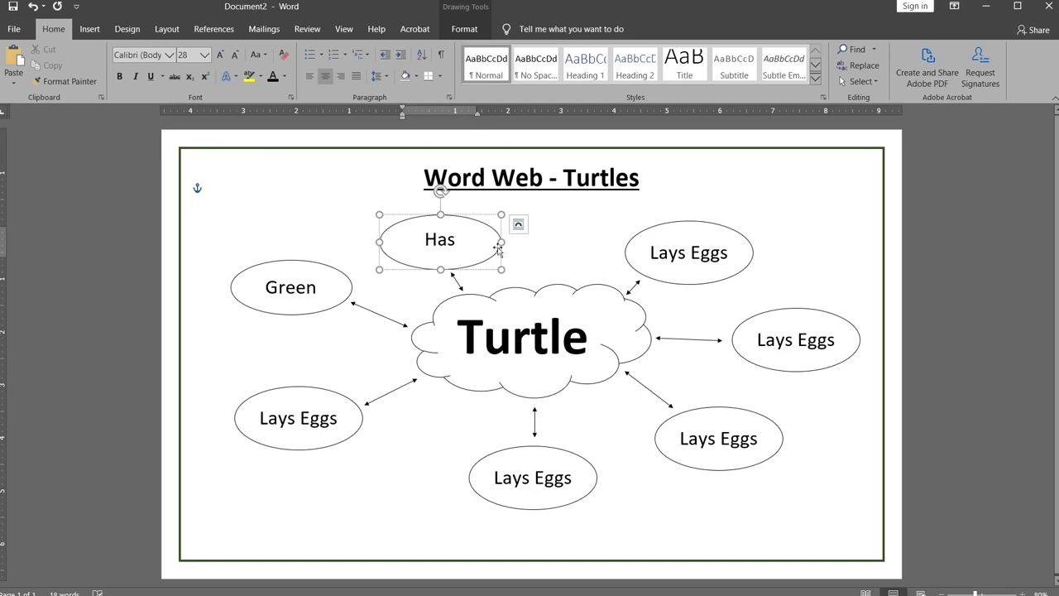
text(Shell)
- Relabel the upper-right, right and lower-right "Lays Eggs" ovals as "Reptile", "Swims" and "Walks"
click(704, 252)
drag(651, 253, 728, 253)
text(Reptile)
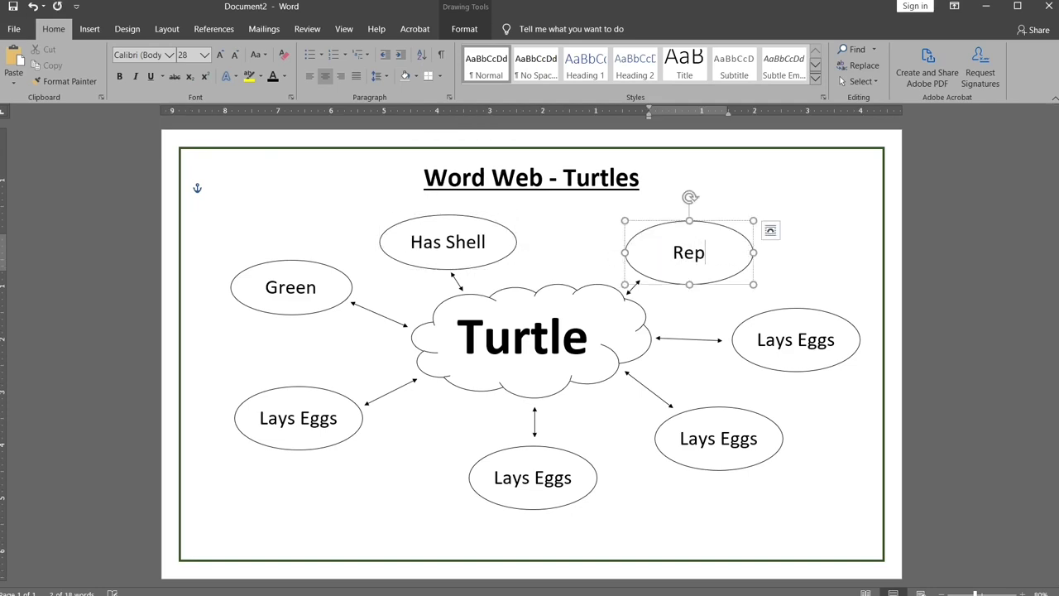
click(802, 344)
triple_click(801, 343)
text(Swims)
drag(680, 439, 758, 438)
text(Walks)
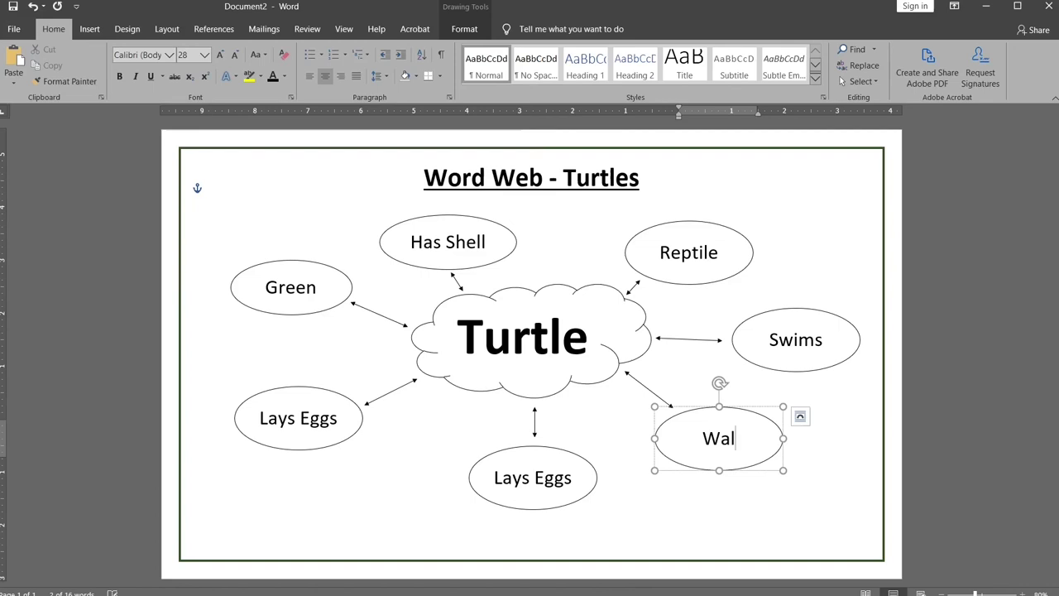
- Relabel the oval below the cloud as "Omnivore", and adjust the arrow between the cloud and the "Walks" oval
drag(493, 478, 639, 486)
text(Omnivore)
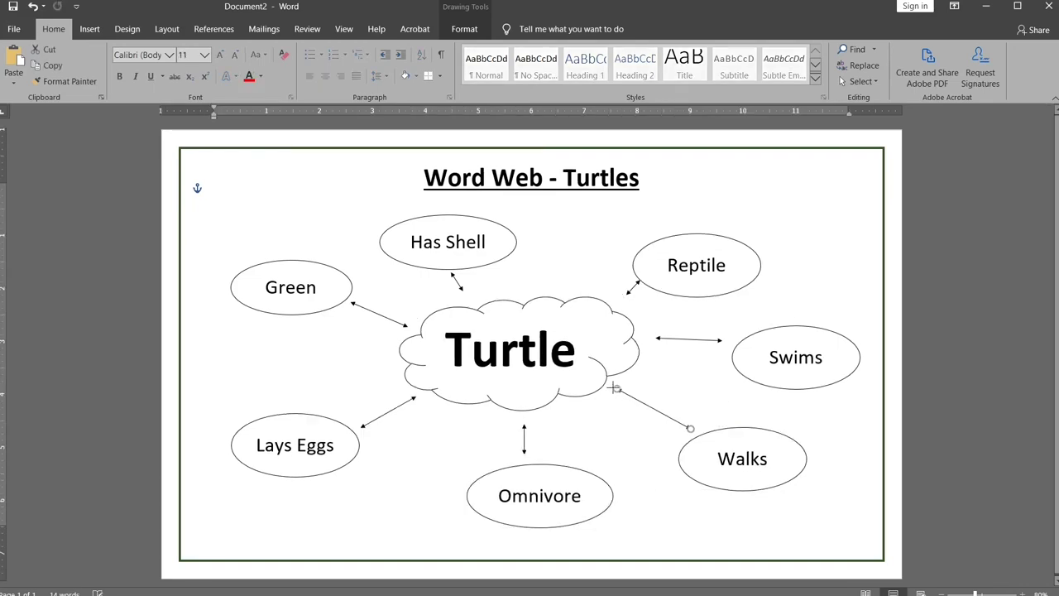
drag(614, 385, 614, 385)
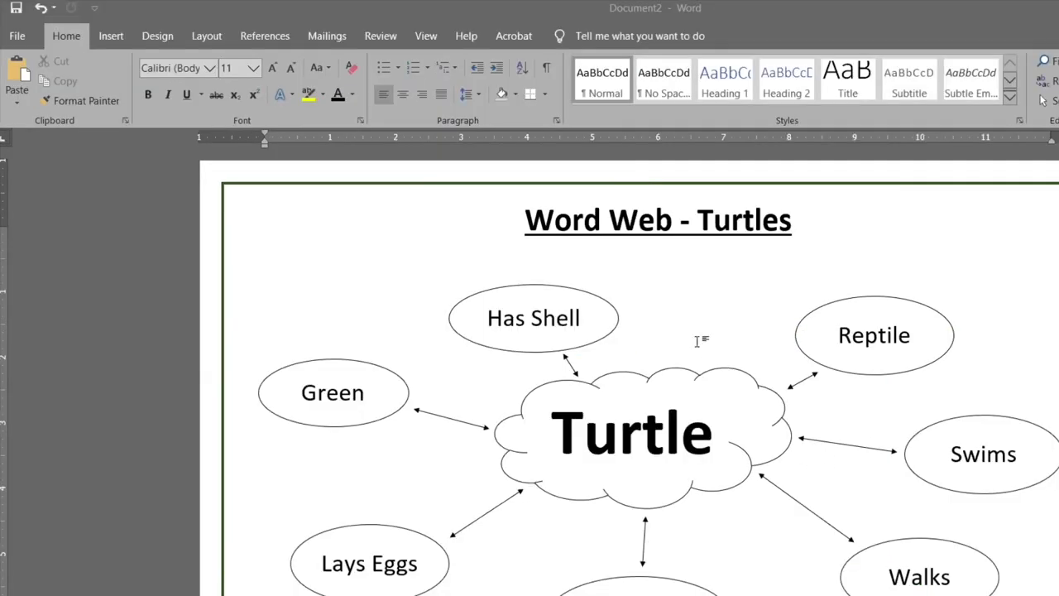
- Insert an online clip-art picture of a green spotted sea turtle and delete its attribution caption
click(114, 41)
click(201, 79)
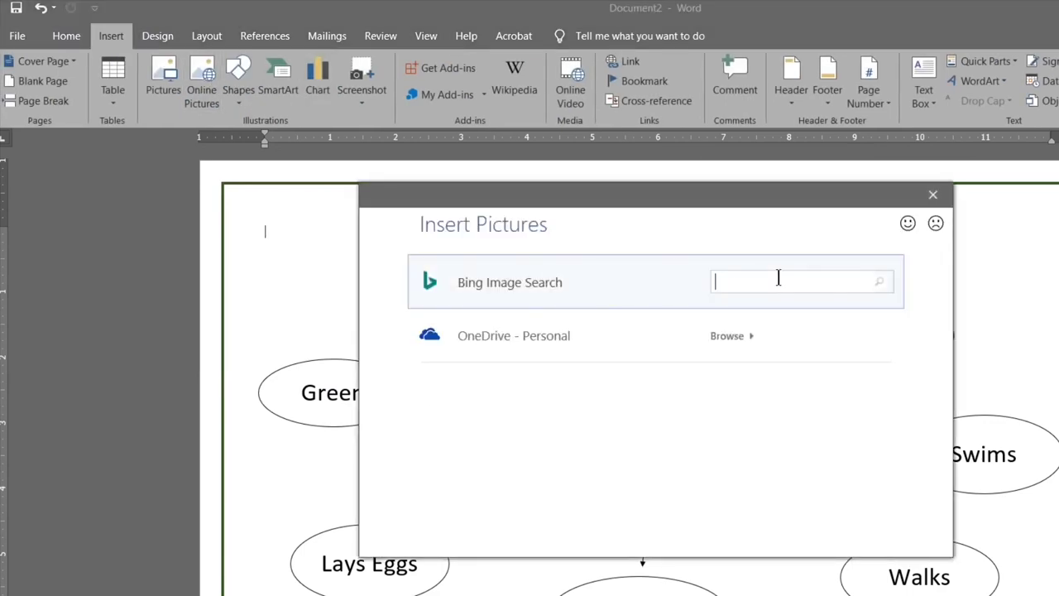
key(Return)
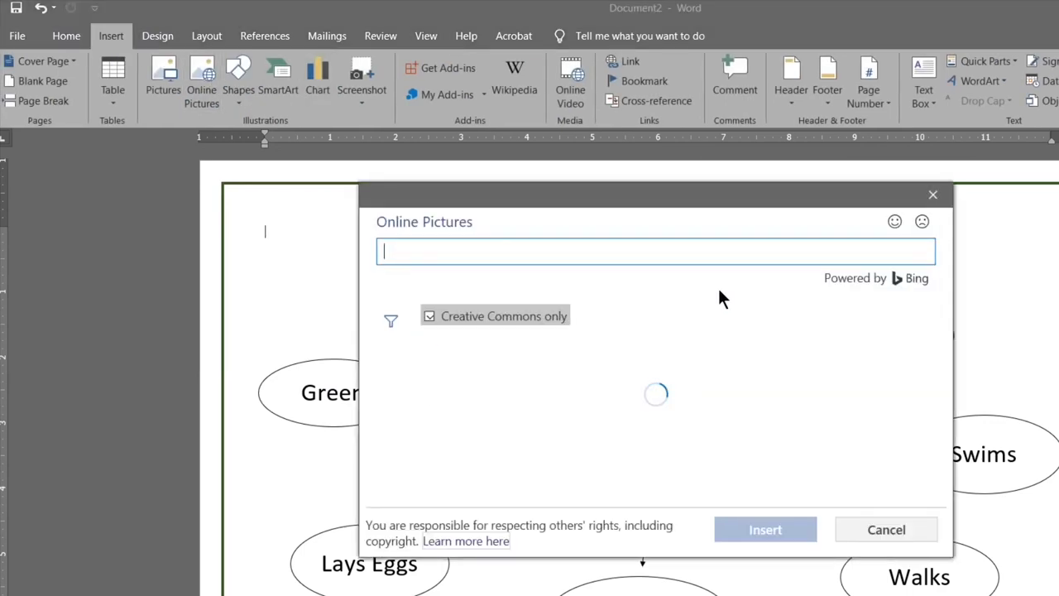
scroll(533, 403, down, 5)
scroll(532, 403, down, 3)
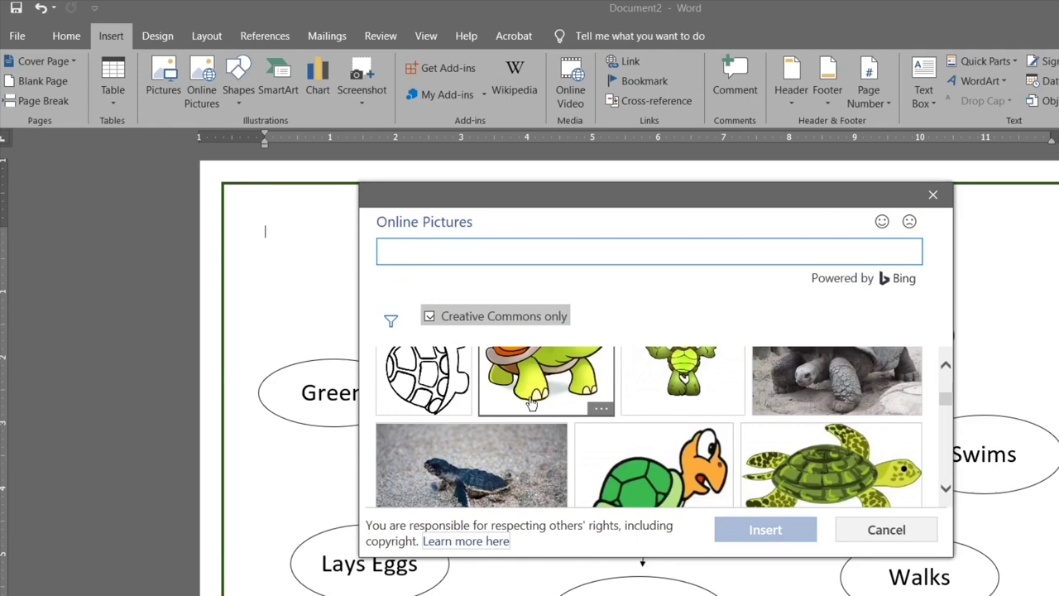
click(853, 404)
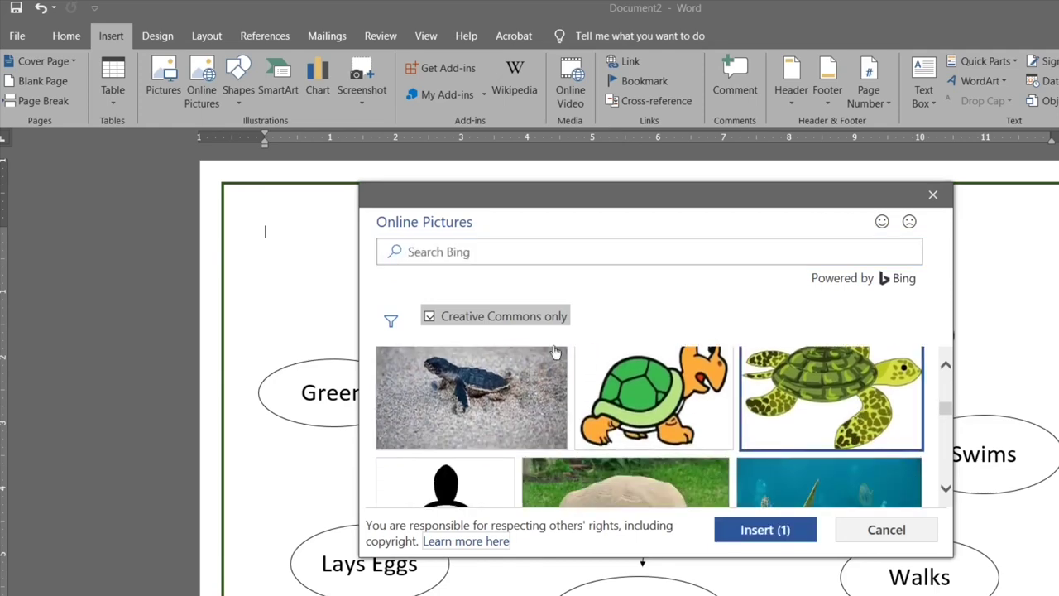
click(783, 528)
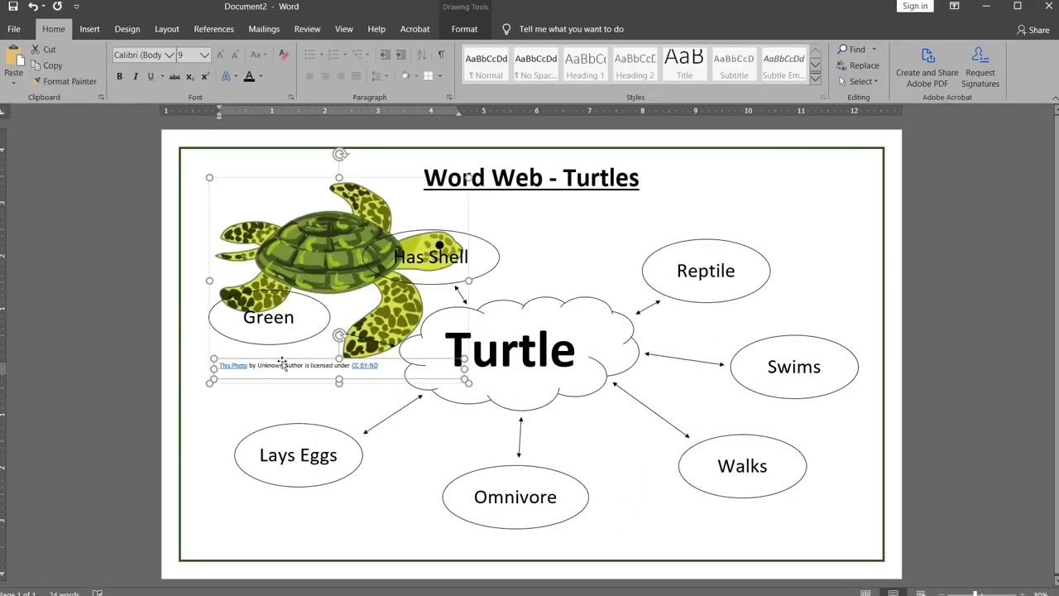
key(Delete)
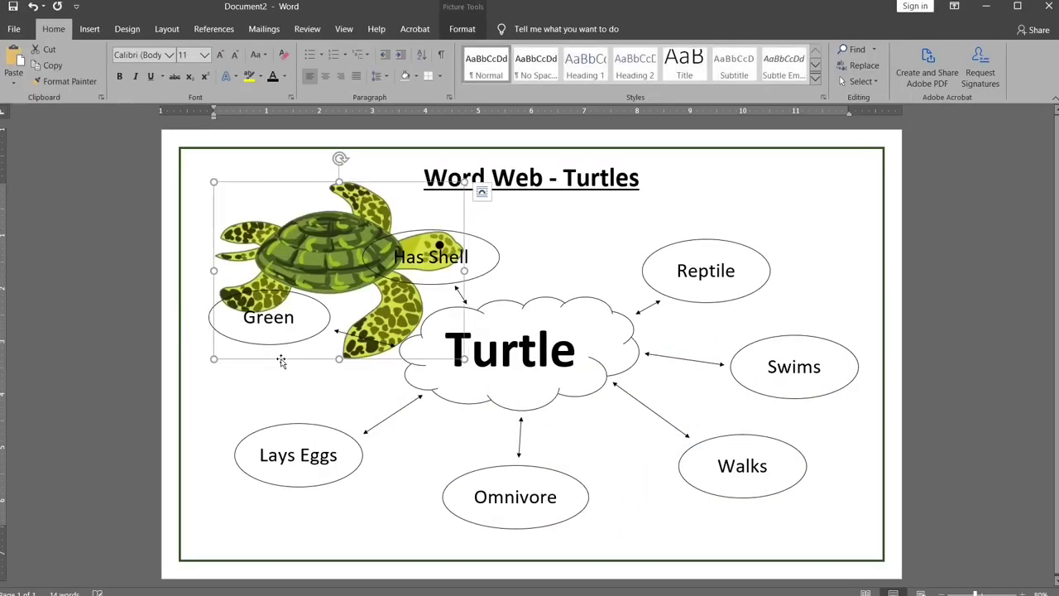
- Set the turtle picture in front of text, then shrink and place it at the lower edge of the "Swims" oval
click(482, 192)
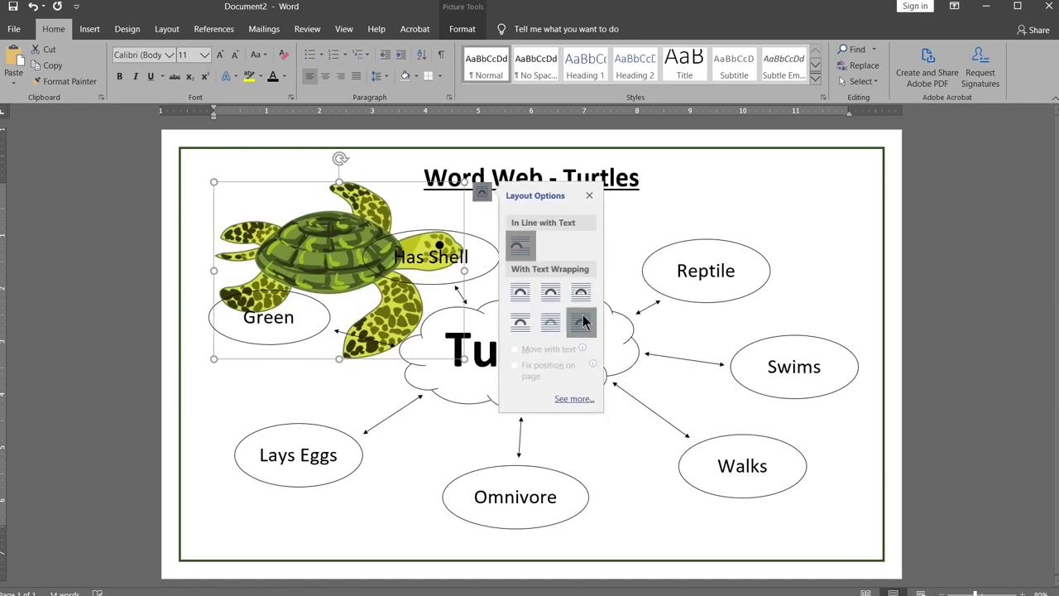
click(582, 322)
drag(462, 356, 873, 421)
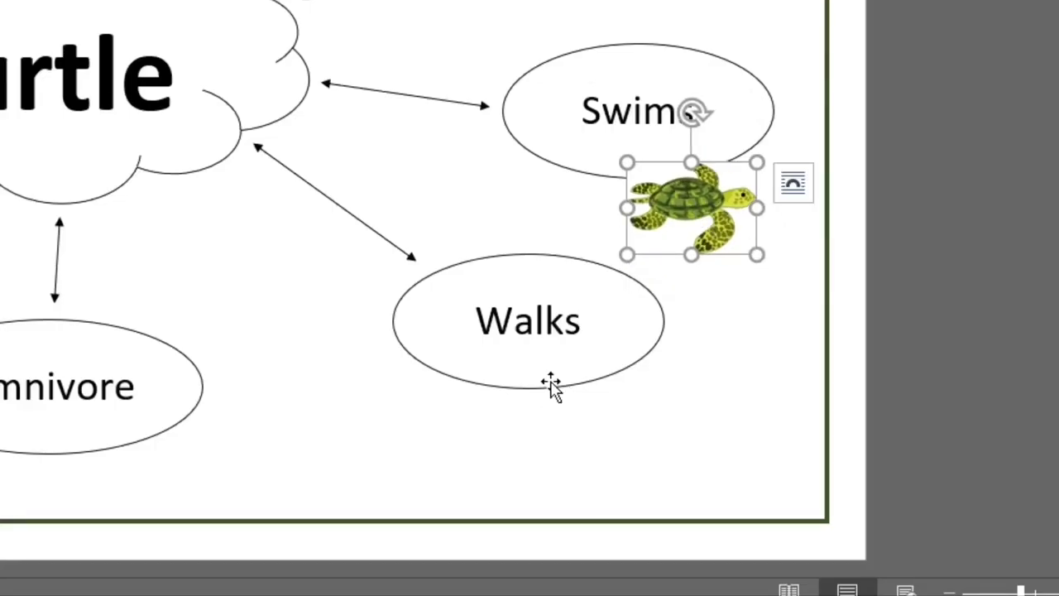
- Move the "Walks" oval slightly lower and extend its arrow to meet it
drag(754, 495, 756, 517)
click(690, 439)
drag(417, 262, 425, 293)
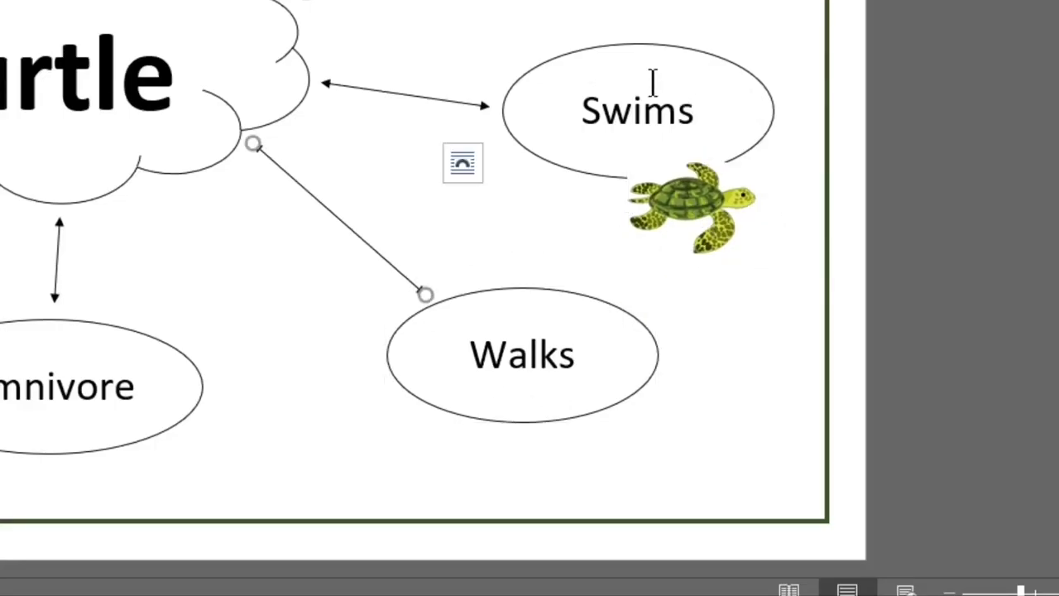
- Set the turtle picture behind text and reduce the height of the "Swims" oval so it sits above the picture
click(703, 216)
click(793, 184)
click(936, 473)
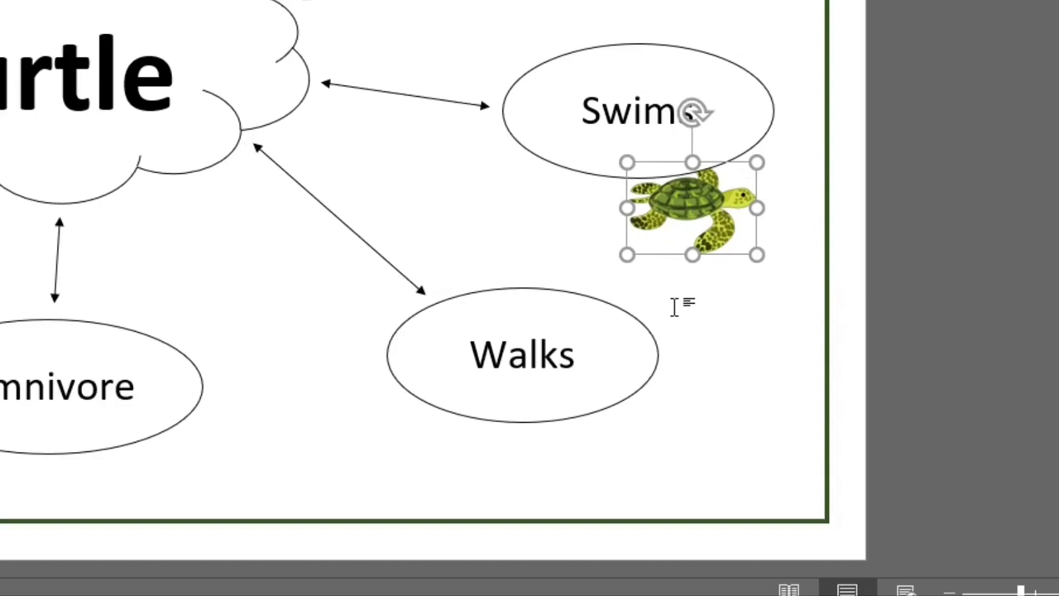
click(679, 303)
click(649, 181)
drag(649, 181, 643, 160)
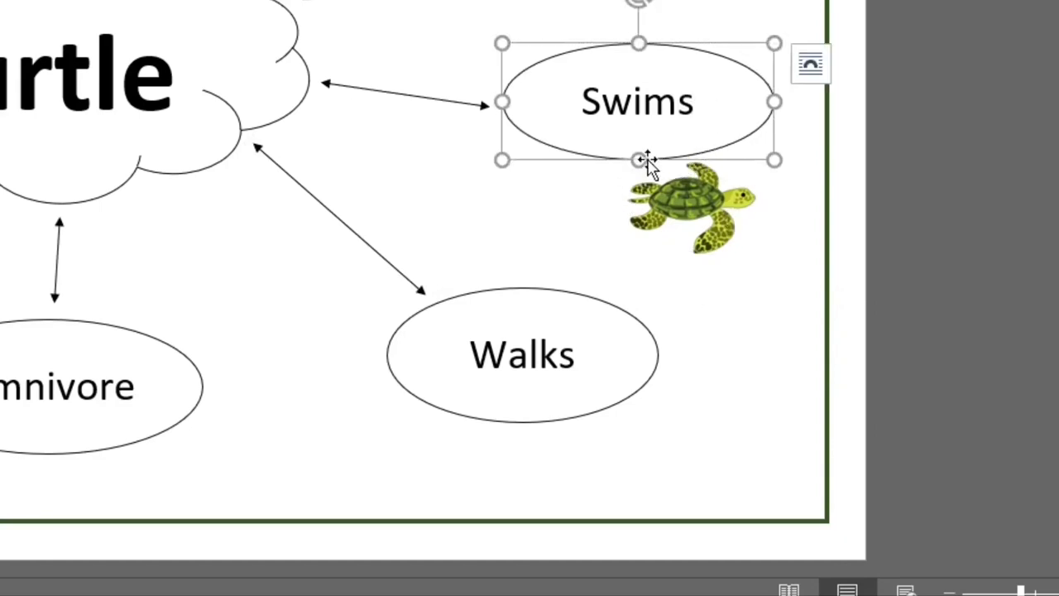
- Search the online pictures for a reptile image to go with the "Reptile" oval
click(706, 270)
click(89, 29)
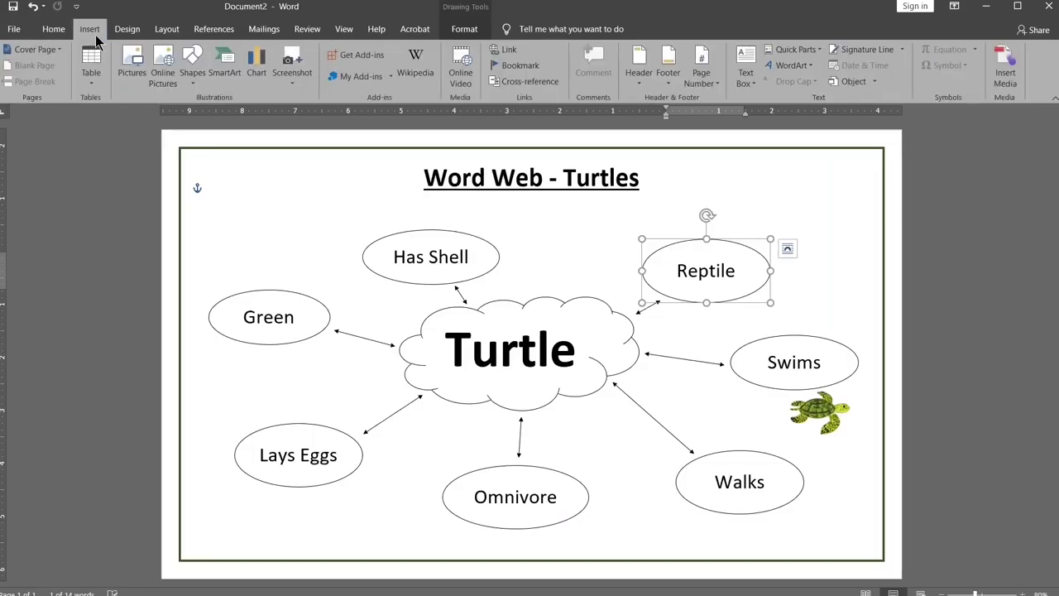
click(170, 74)
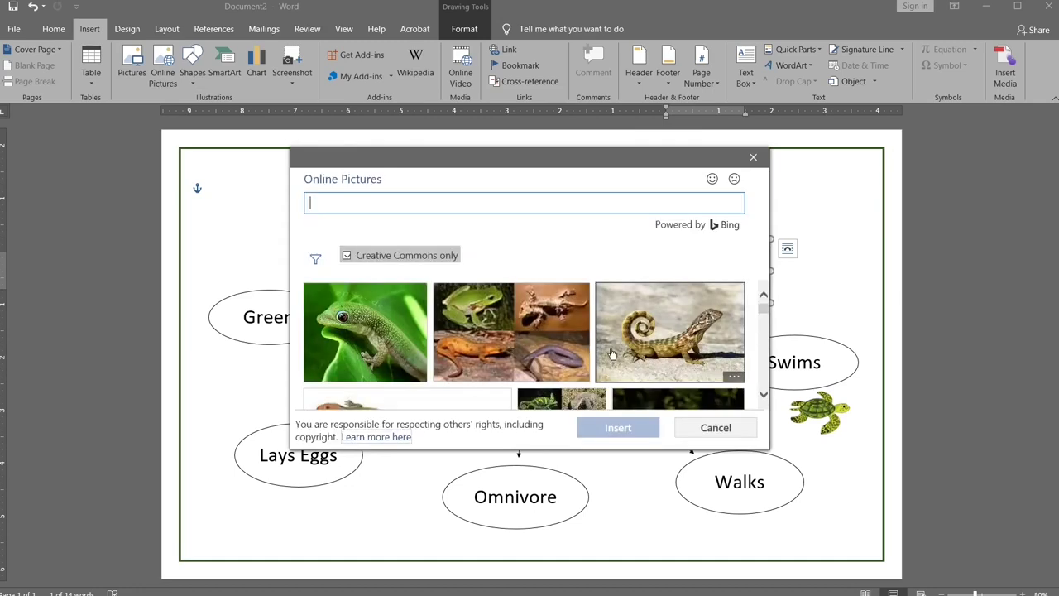